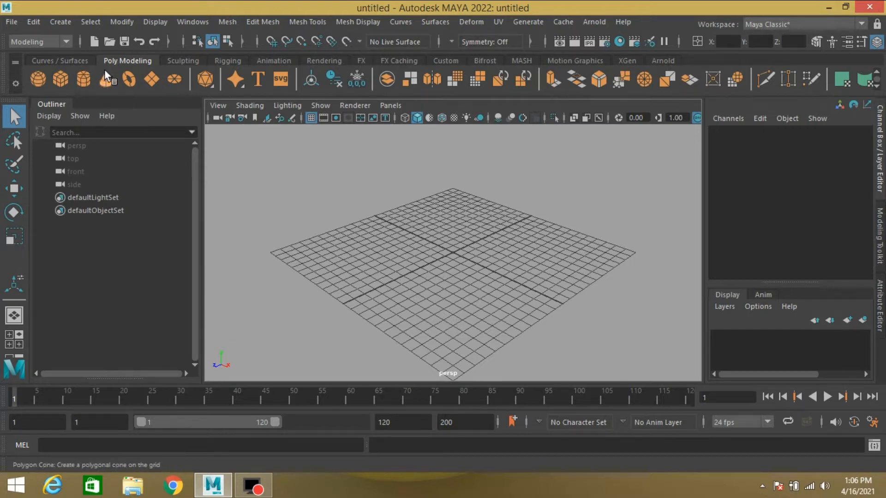
# Using the Rigging menu set, place a single joint at about X -1.26, Z 3.72 on the grid and enlarge its radius to 8.2
pyautogui.click(40, 45)
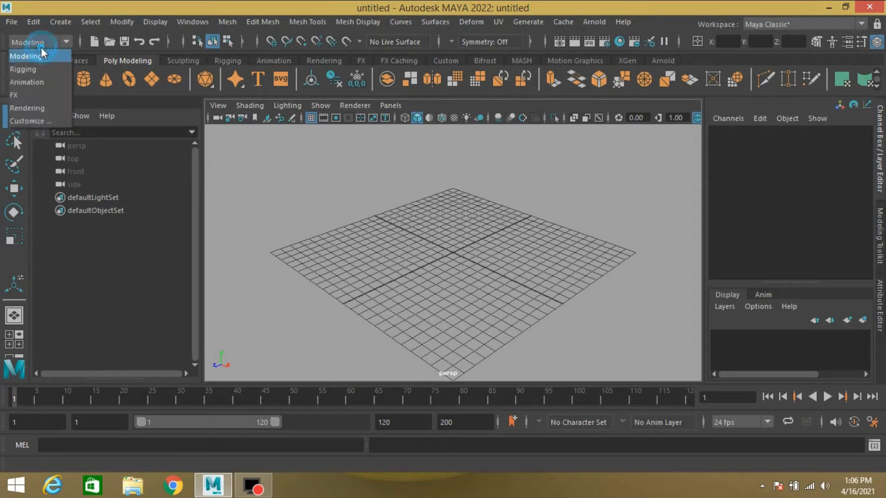
pyautogui.click(45, 71)
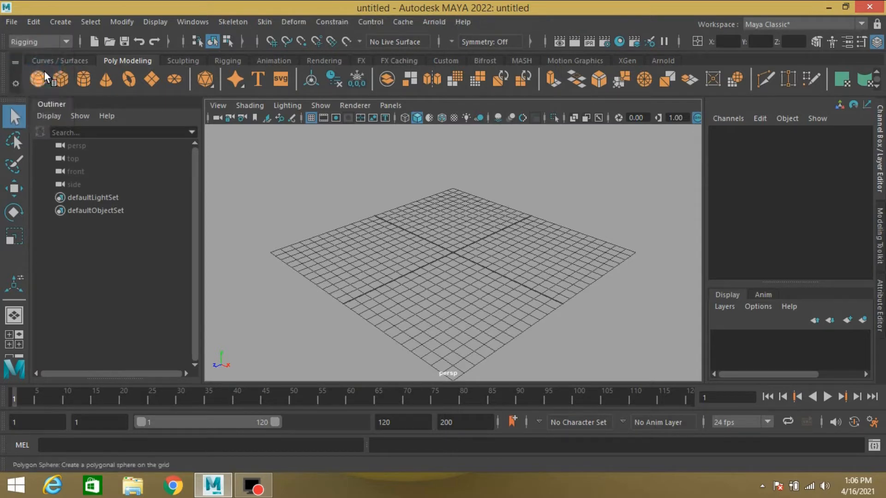
pyautogui.click(239, 22)
pyautogui.click(260, 55)
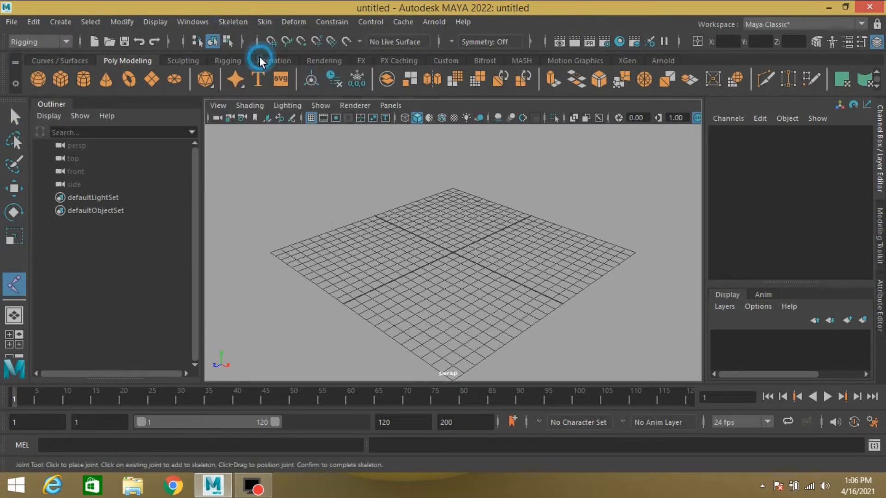
pyautogui.click(413, 261)
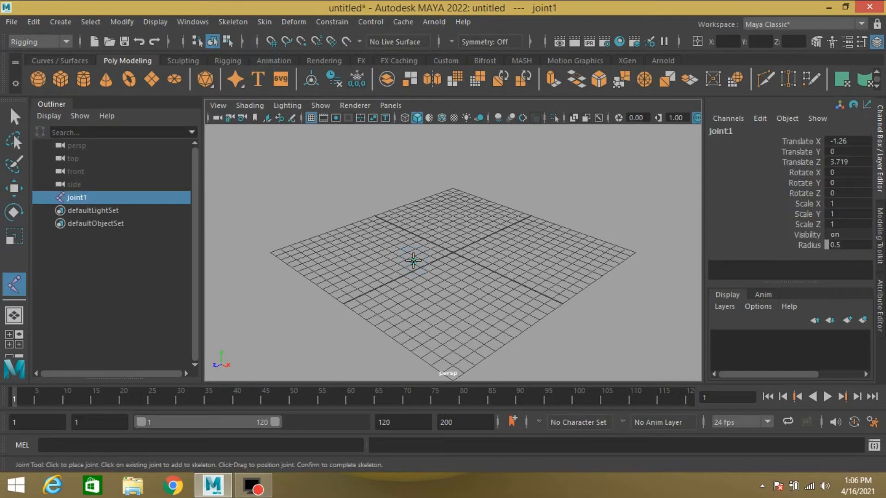
pyautogui.press('q')
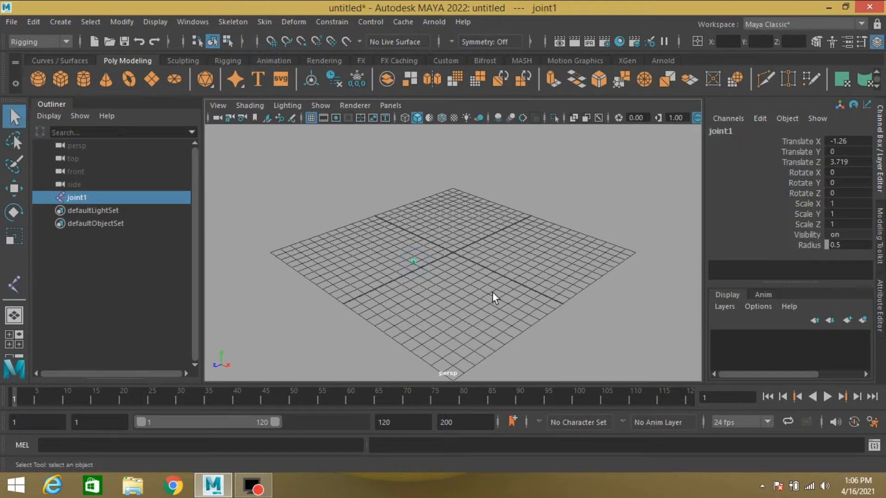
pyautogui.click(794, 243)
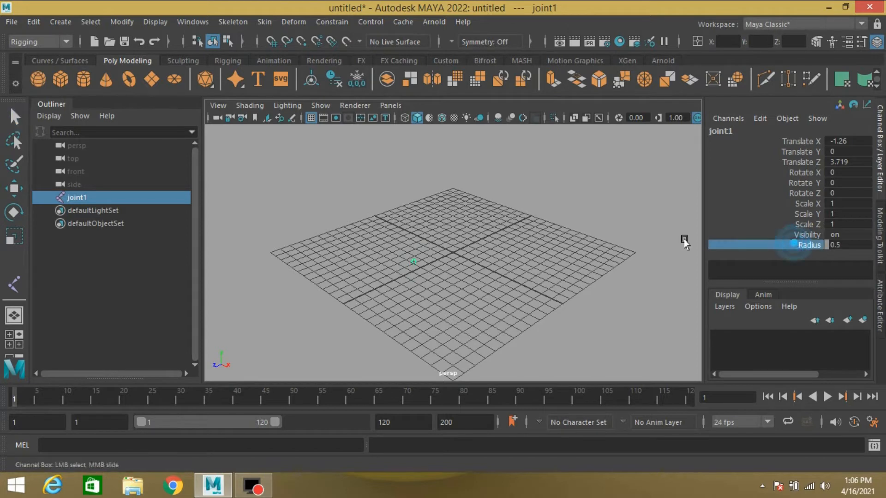
pyautogui.moveTo(668, 247); pyautogui.dragTo(718, 266, button='middle')
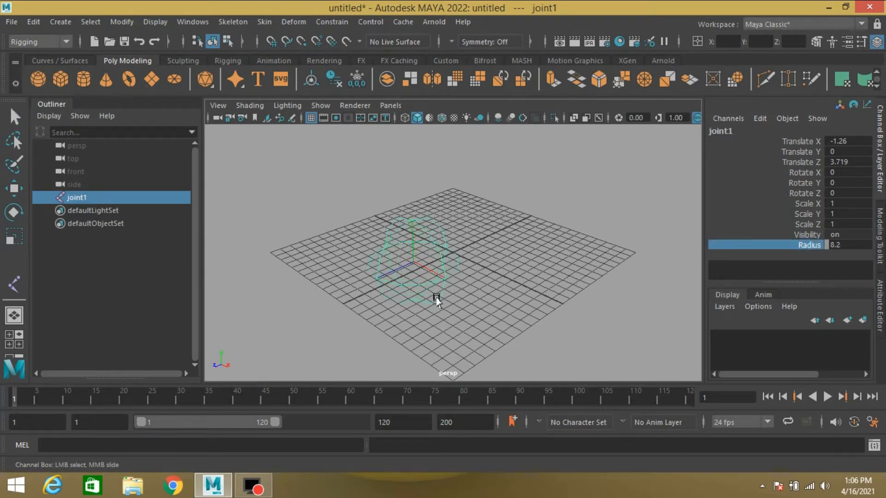
# Rotate the joint freehand on all three axes to about X -9.1, Y 28.7, Z -73.9
pyautogui.keyDown('alt'); pyautogui.moveTo(462, 312); pyautogui.dragTo(443, 316); pyautogui.keyUp('alt')
pyautogui.click(14, 213)
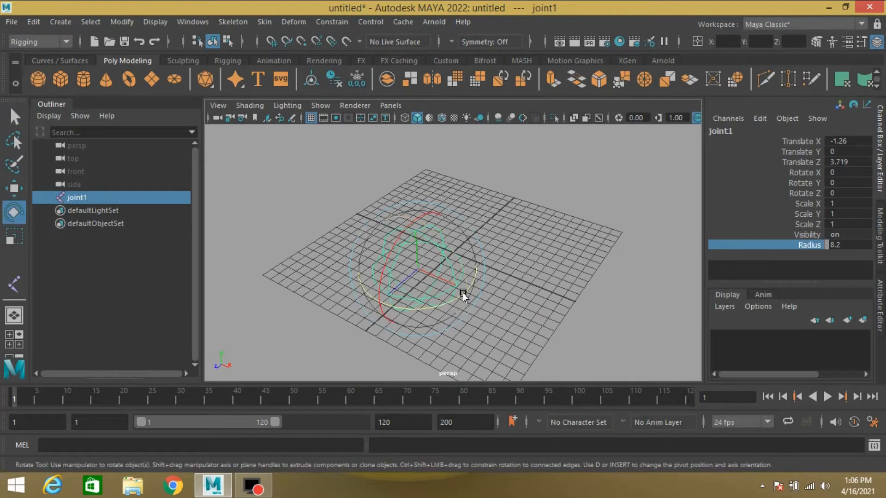
pyautogui.moveTo(448, 241); pyautogui.dragTo(460, 295)
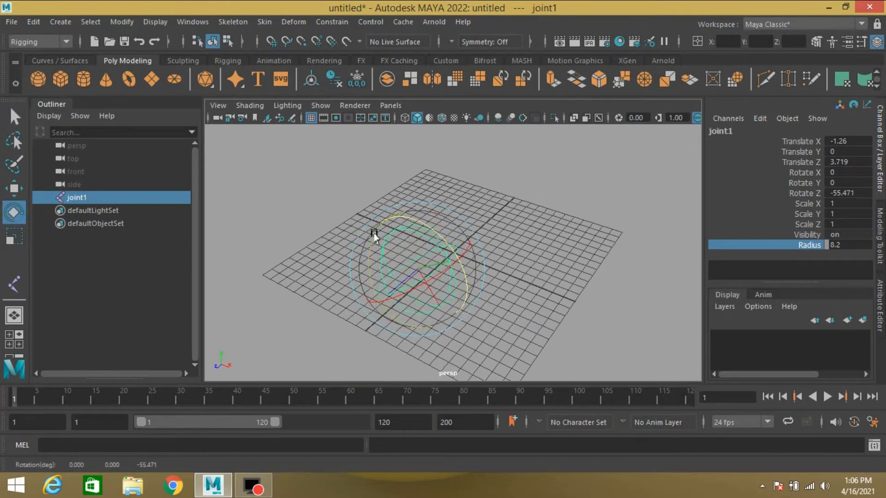
pyautogui.moveTo(372, 242); pyautogui.dragTo(367, 270)
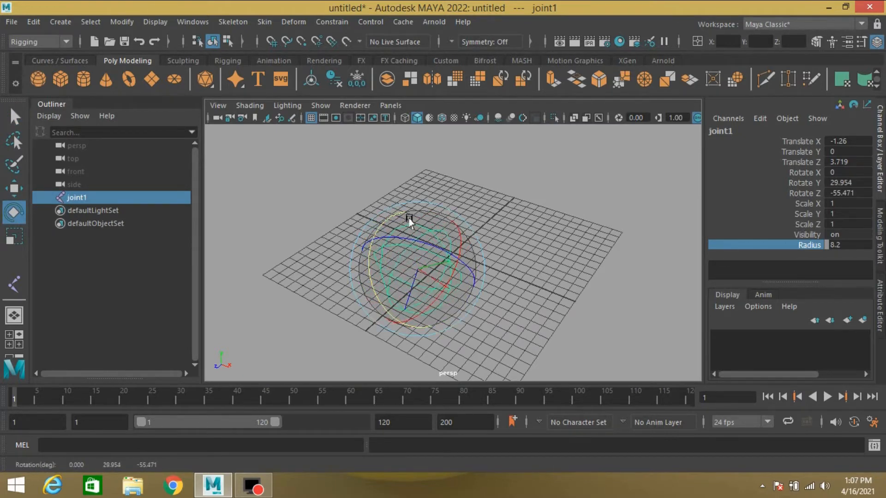
pyautogui.moveTo(428, 249)
pyautogui.mouseDown()
pyautogui.moveTo(425, 241)
pyautogui.moveTo(435, 257)
pyautogui.mouseUp()
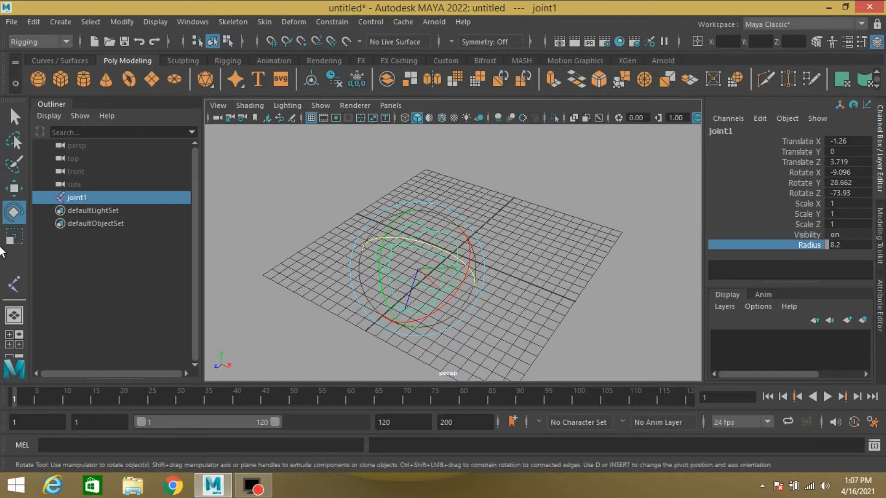
pyautogui.click(15, 117)
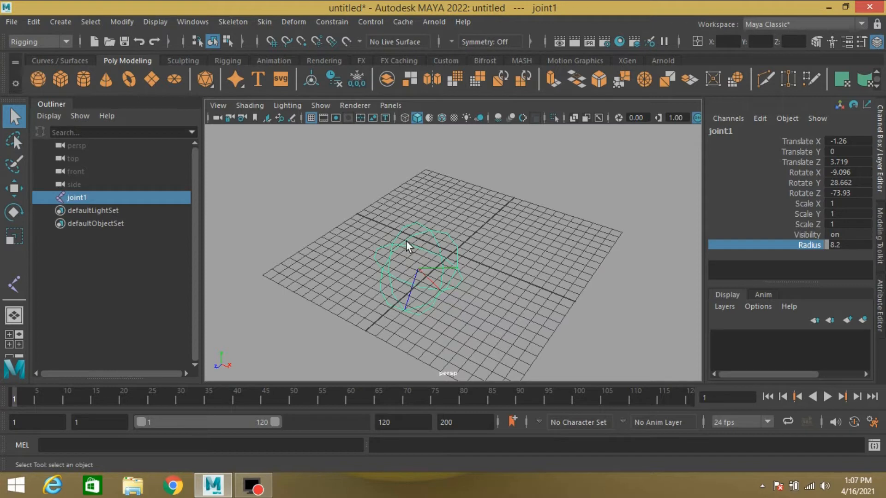
# Create a polygon cube, place it at about X 4.26, Z -3.83, and scale it uniformly to about 2.69
pyautogui.click(57, 82)
pyautogui.click(14, 188)
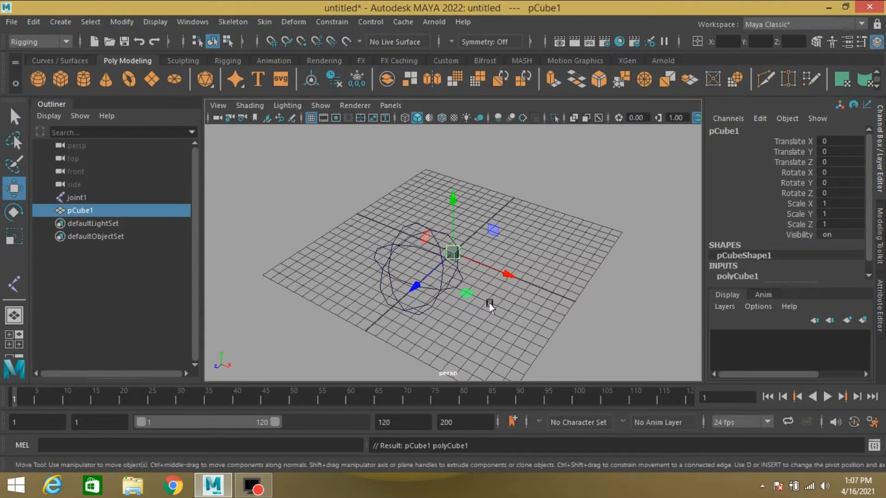
pyautogui.moveTo(502, 276)
pyautogui.mouseDown()
pyautogui.moveTo(549, 292)
pyautogui.moveTo(464, 293)
pyautogui.moveTo(508, 286)
pyautogui.mouseUp()
pyautogui.click(14, 236)
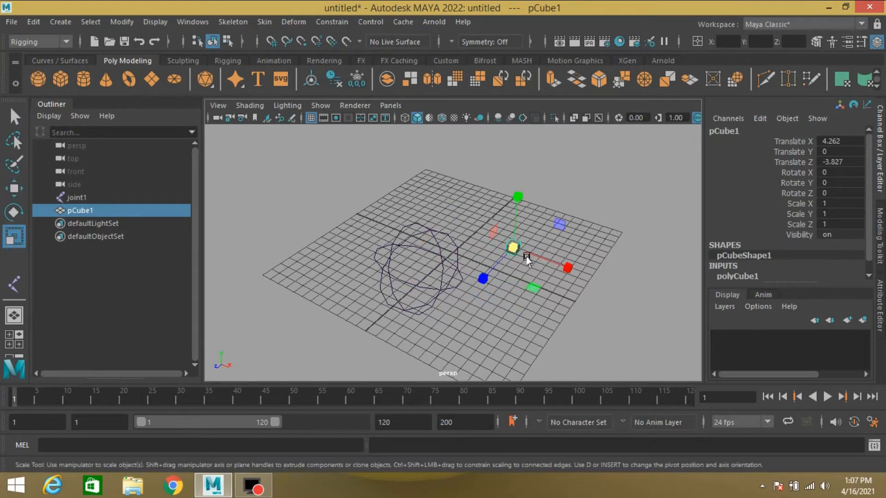
pyautogui.moveTo(515, 249); pyautogui.dragTo(533, 259)
pyautogui.click(14, 117)
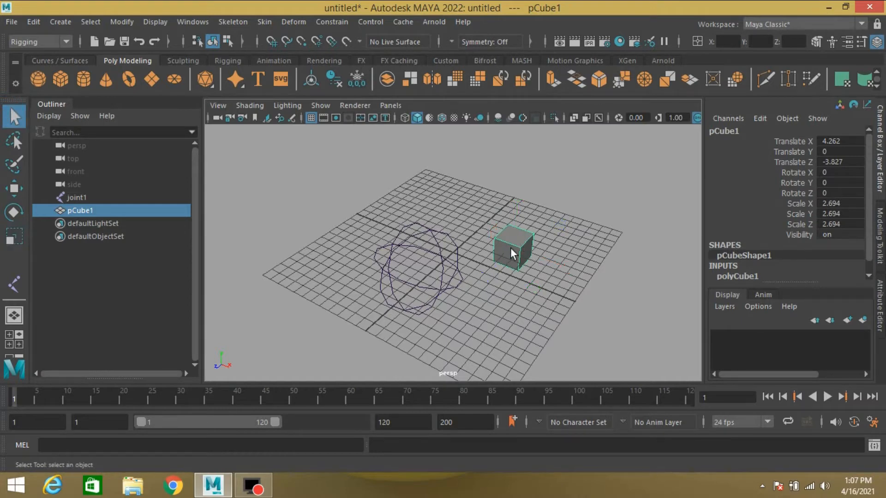
# Reset the Freeze Transformations options to their defaults and freeze the cube's translate, rotate and scale
pyautogui.click(122, 23)
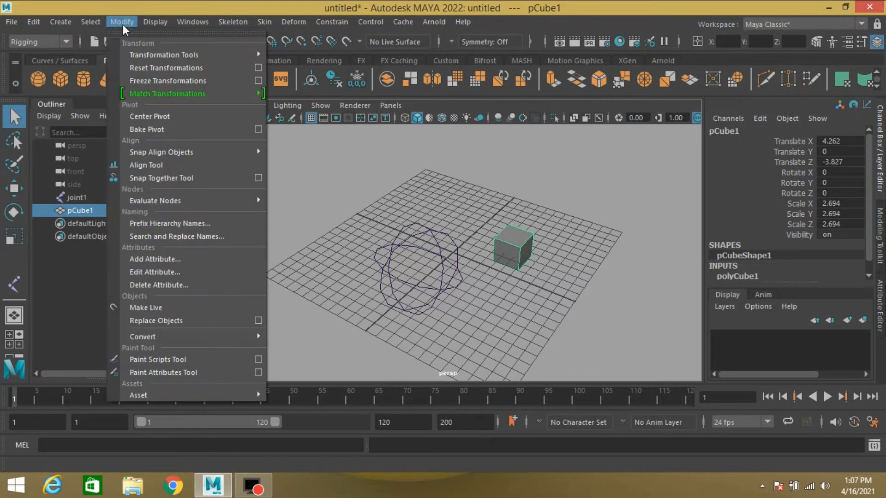
pyautogui.click(258, 81)
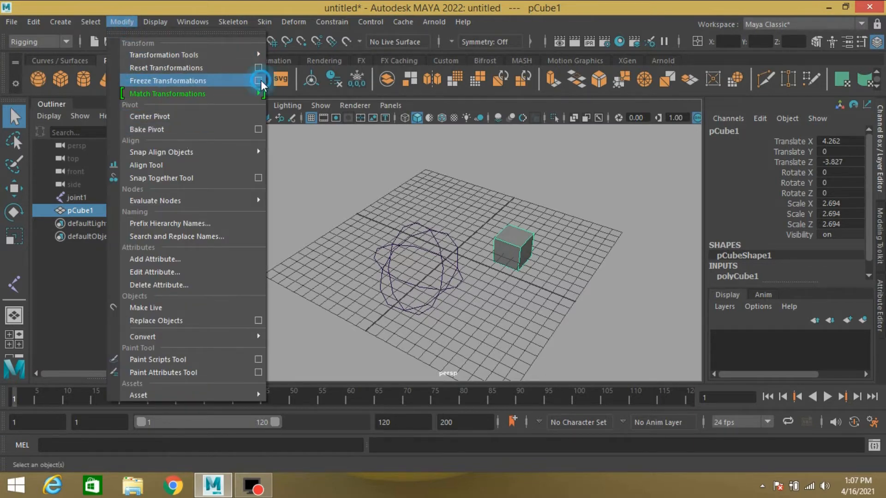
pyautogui.click(68, 53)
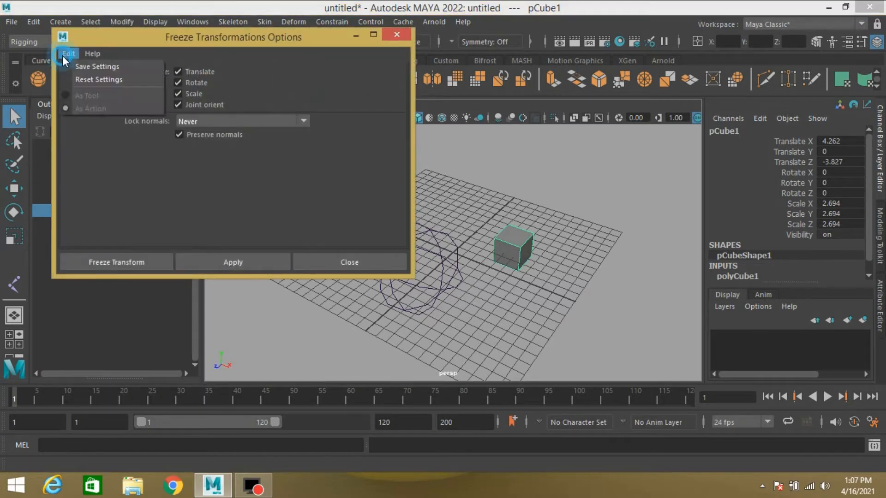
pyautogui.click(82, 79)
pyautogui.moveTo(292, 38); pyautogui.dragTo(283, 84)
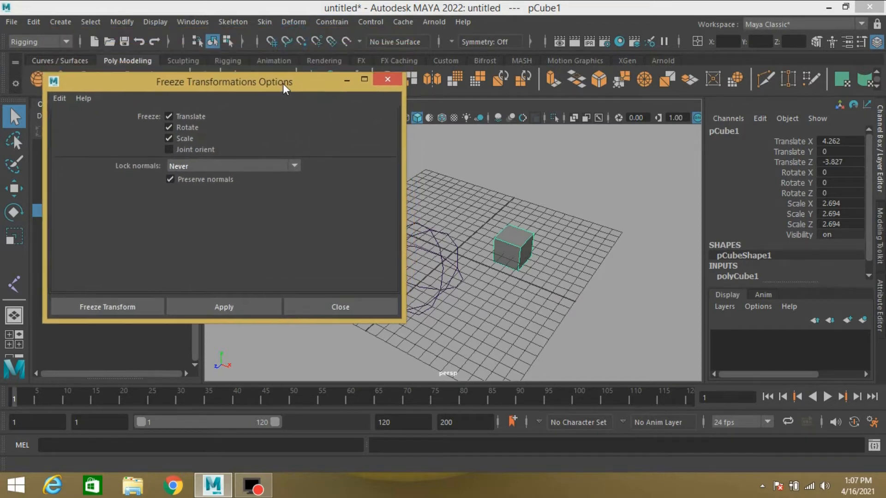
pyautogui.click(108, 306)
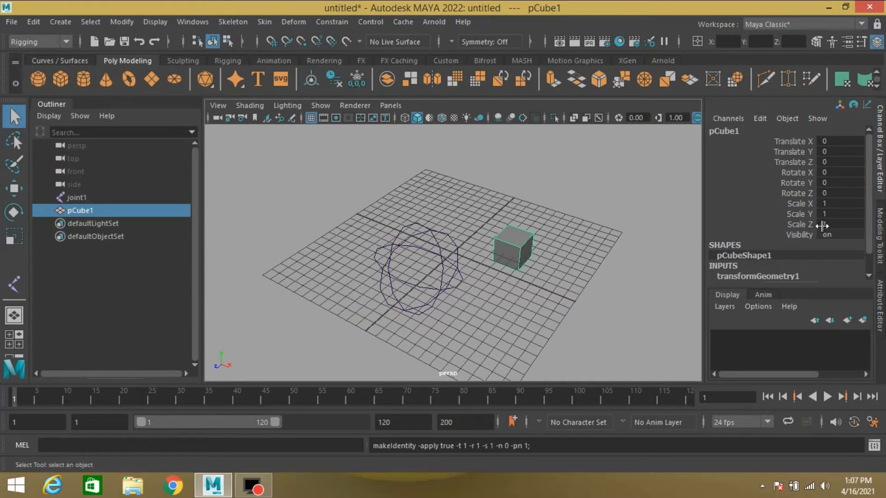
pyautogui.click(505, 240)
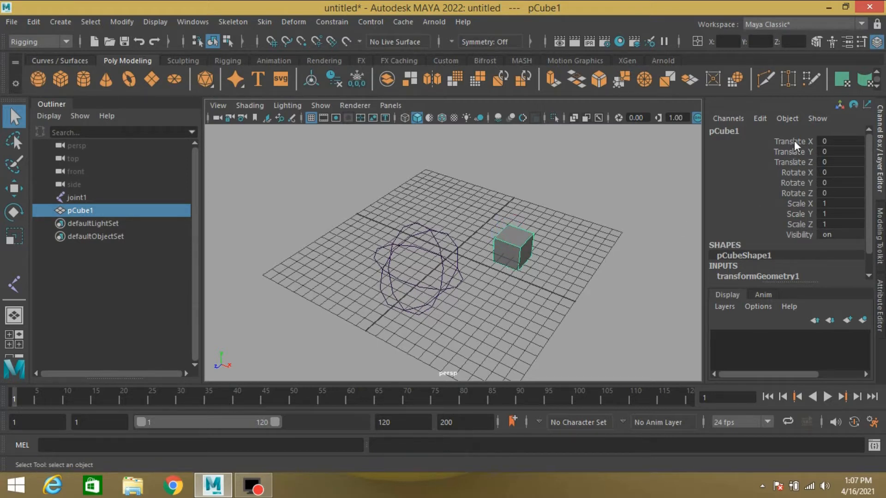
pyautogui.moveTo(487, 221); pyautogui.dragTo(522, 278)
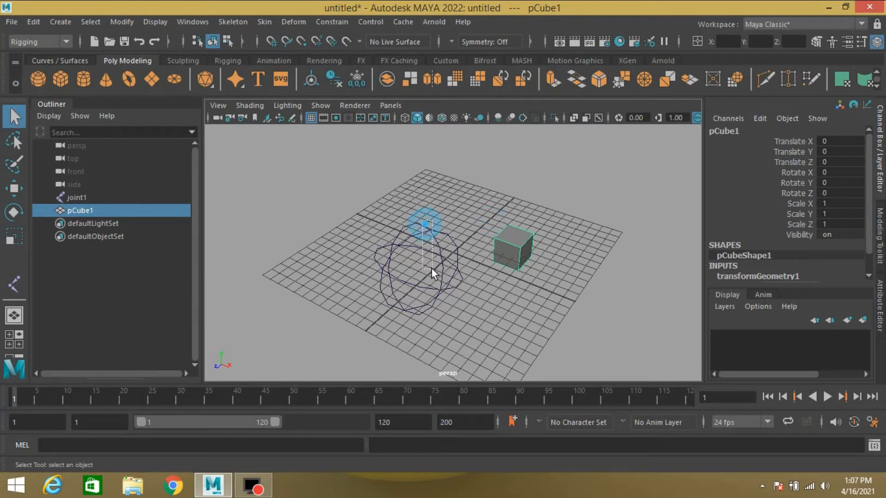
# Freeze the joint's transformations with the default options, leaving Joint orient off, and keep the options open
pyautogui.moveTo(432, 269); pyautogui.dragTo(431, 269)
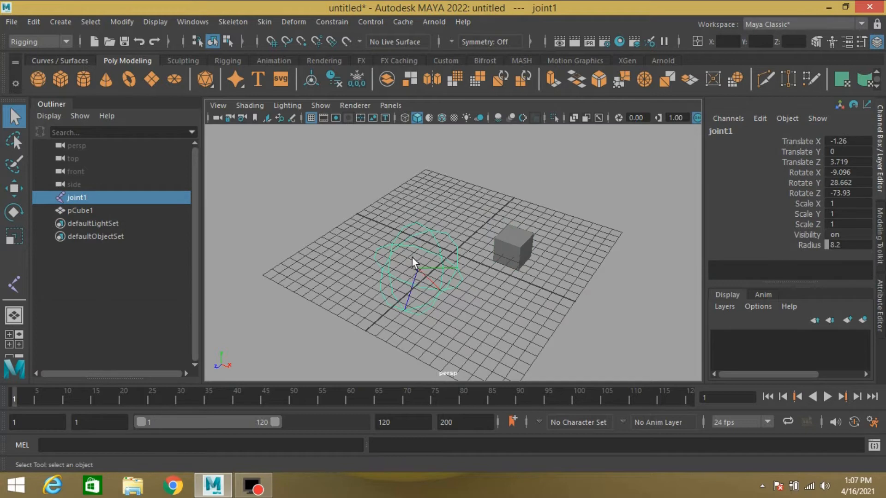
pyautogui.click(110, 23)
pyautogui.click(257, 81)
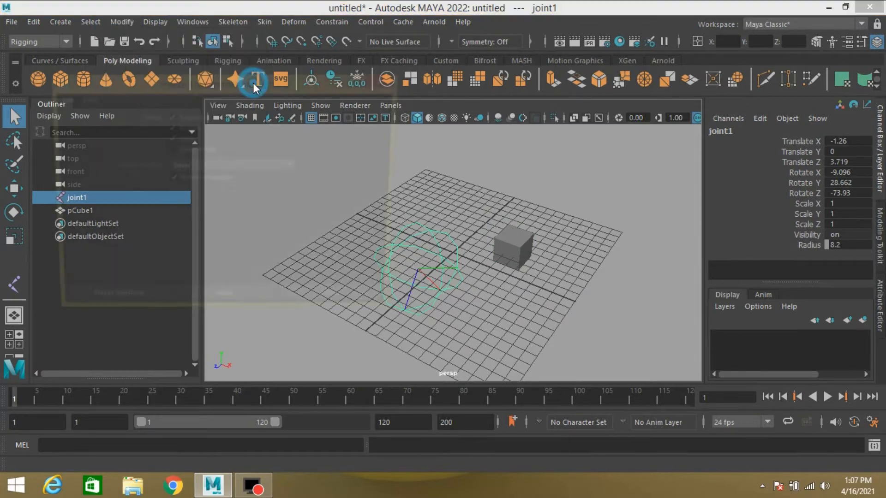
pyautogui.moveTo(252, 78); pyautogui.dragTo(272, 73)
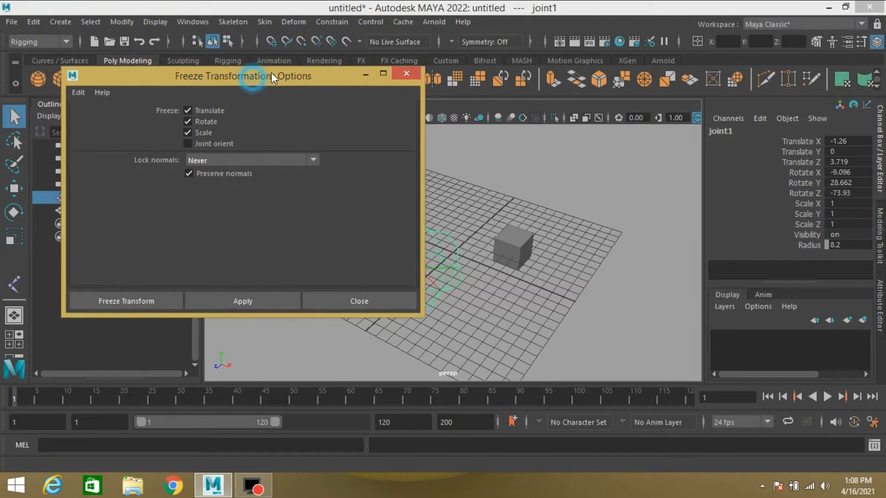
pyautogui.click(76, 93)
pyautogui.click(94, 121)
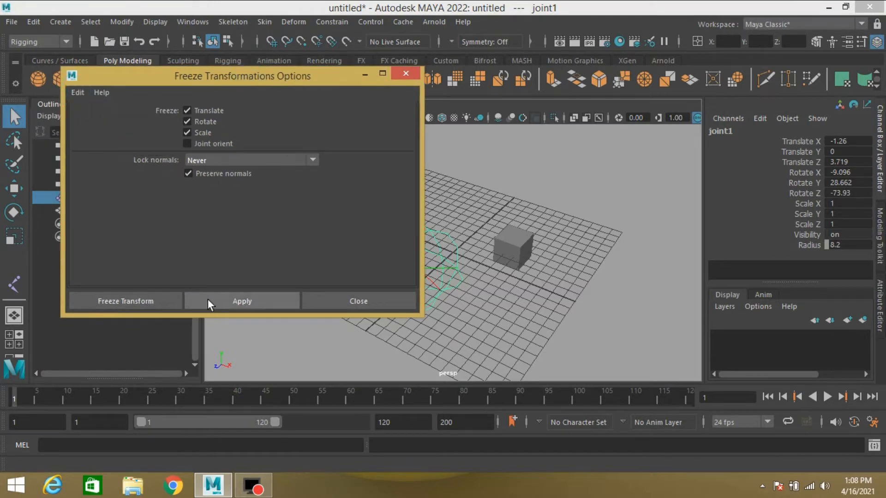
pyautogui.moveTo(267, 77); pyautogui.dragTo(204, 81)
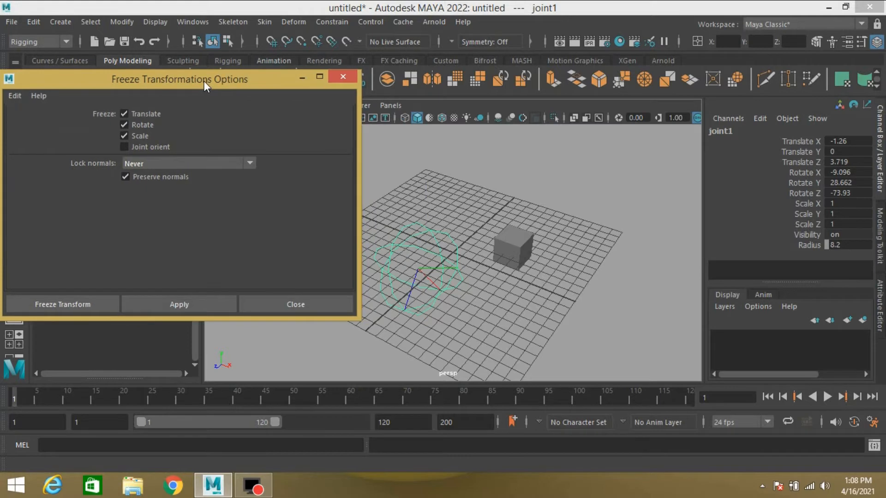
pyautogui.click(165, 302)
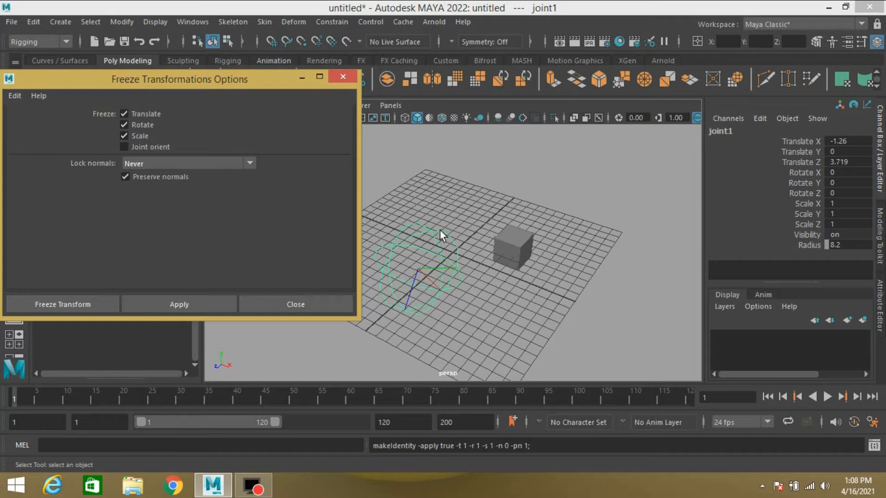
pyautogui.moveTo(830, 174)
pyautogui.mouseDown()
pyautogui.moveTo(824, 196)
pyautogui.moveTo(826, 183)
pyautogui.mouseUp()
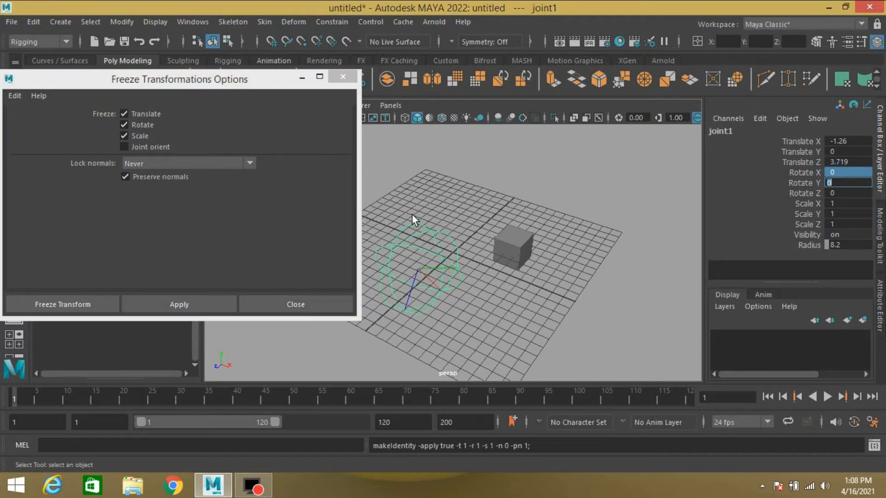
pyautogui.moveTo(412, 210); pyautogui.dragTo(419, 231)
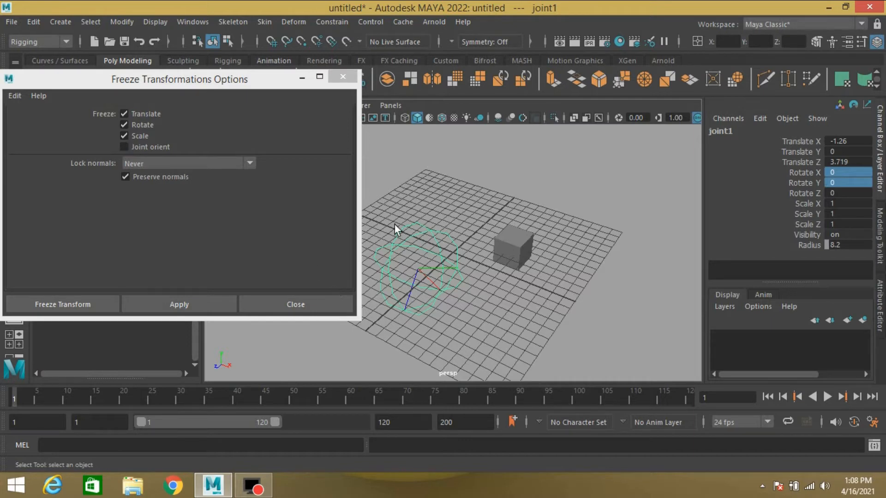
# Rotate the joint to about X 30.7, Y 51.8, Z -28.6 and freeze its transformations with Joint orient enabled
pyautogui.press('e')
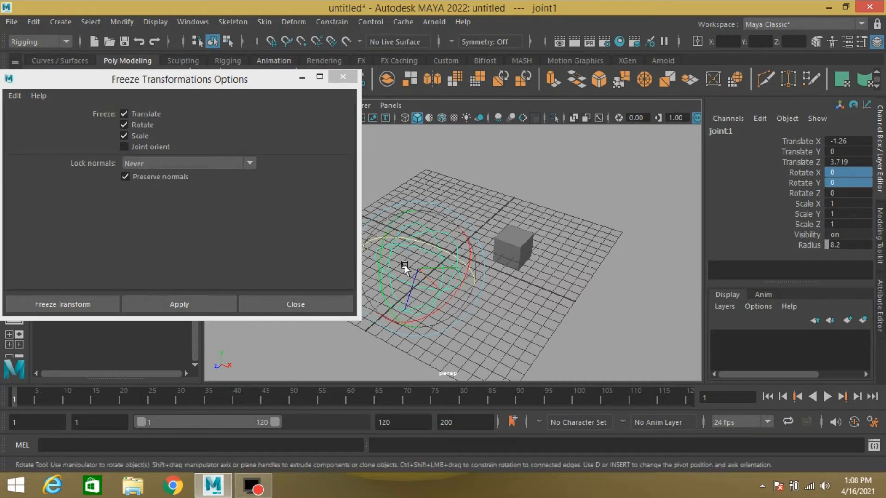
pyautogui.moveTo(431, 245); pyautogui.dragTo(450, 279)
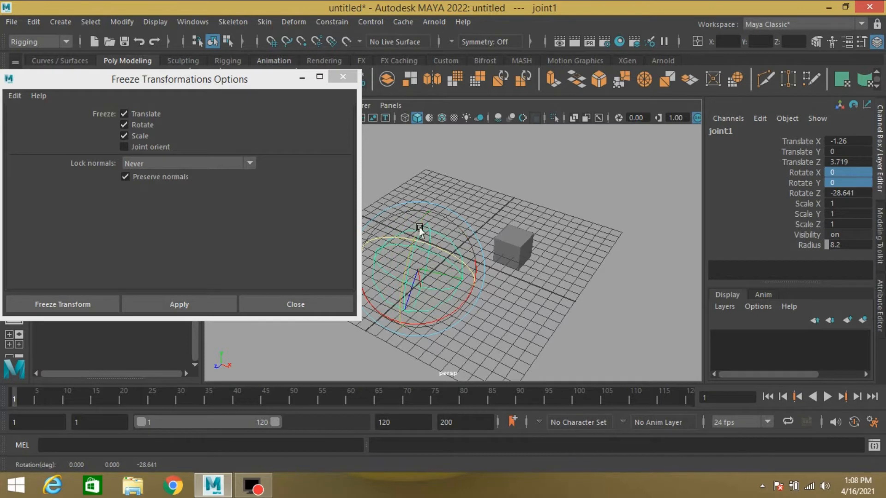
pyautogui.moveTo(419, 228); pyautogui.dragTo(400, 275)
pyautogui.moveTo(389, 217); pyautogui.dragTo(408, 223)
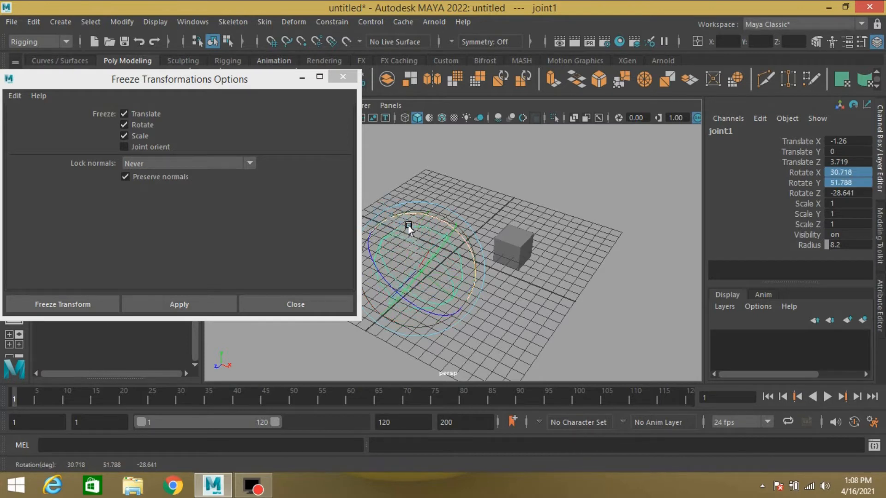
pyautogui.click(144, 148)
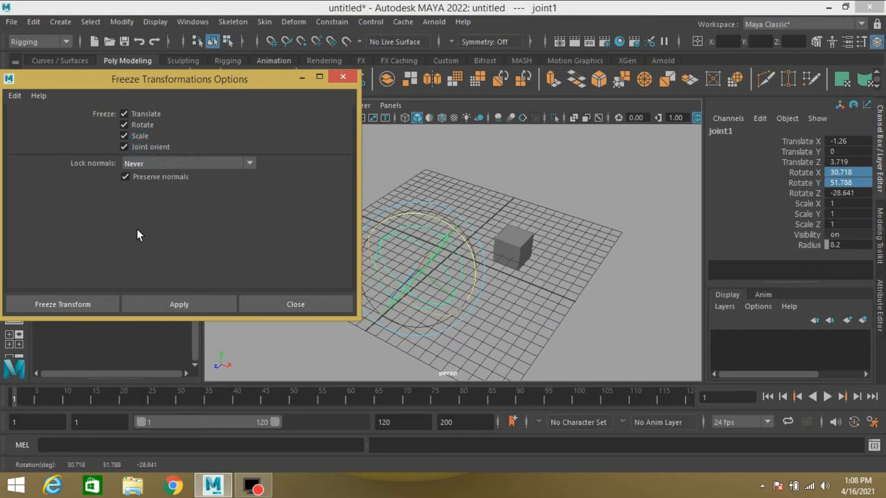
pyautogui.click(76, 302)
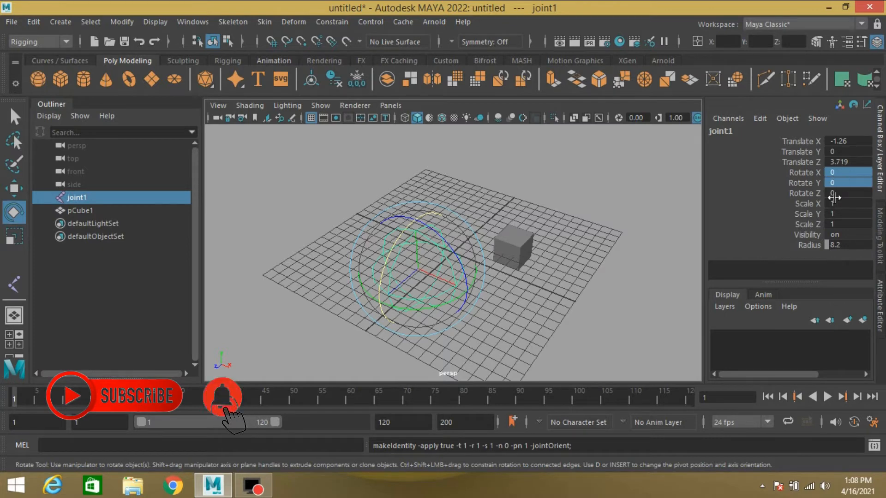
# Create an empty group with nothing selected and rename it freeze
pyautogui.click(14, 117)
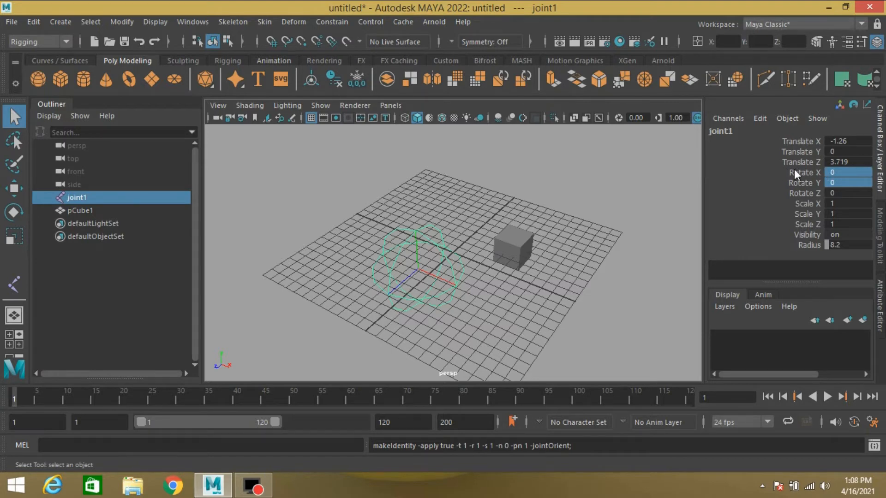
pyautogui.moveTo(392, 212); pyautogui.dragTo(420, 288)
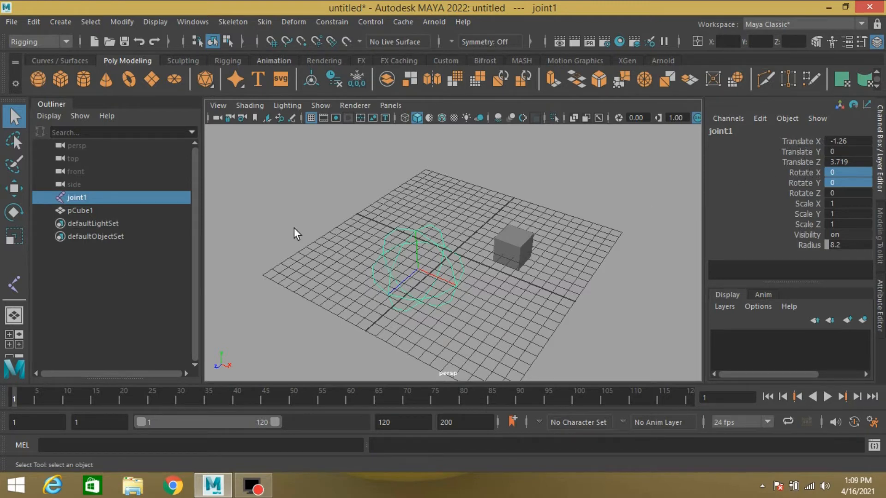
pyautogui.moveTo(303, 273); pyautogui.dragTo(304, 273)
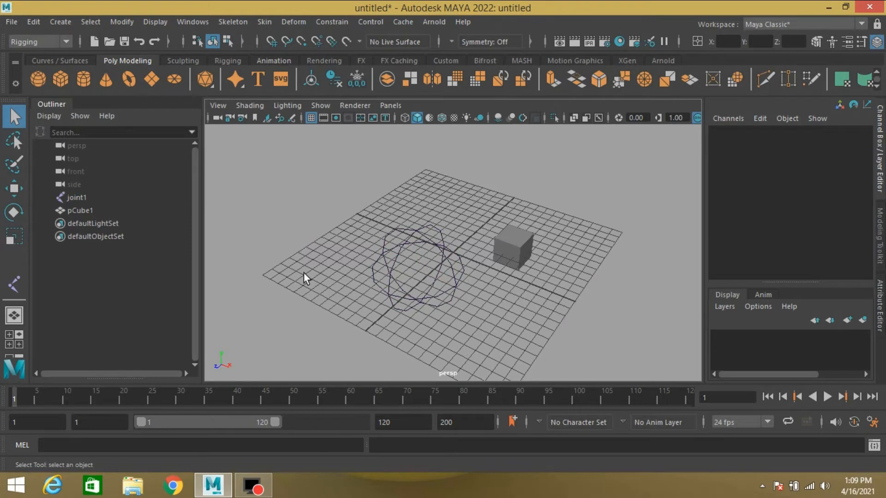
pyautogui.hotkey('ctrl', 'g')
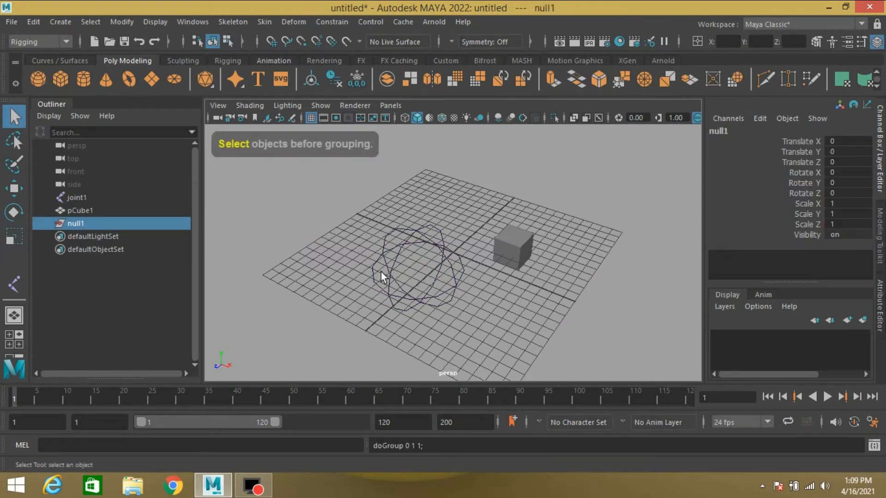
pyautogui.doubleClick(71, 228)
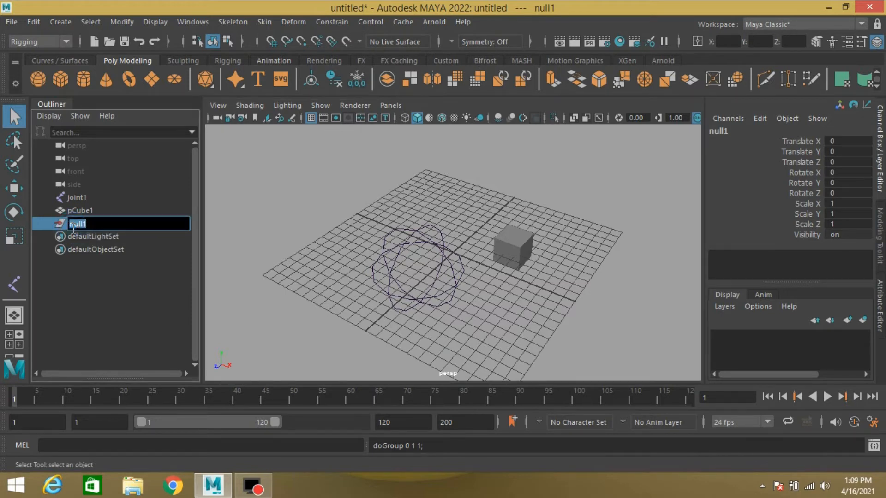
pyautogui.write('freeze')
pyautogui.press('Return')
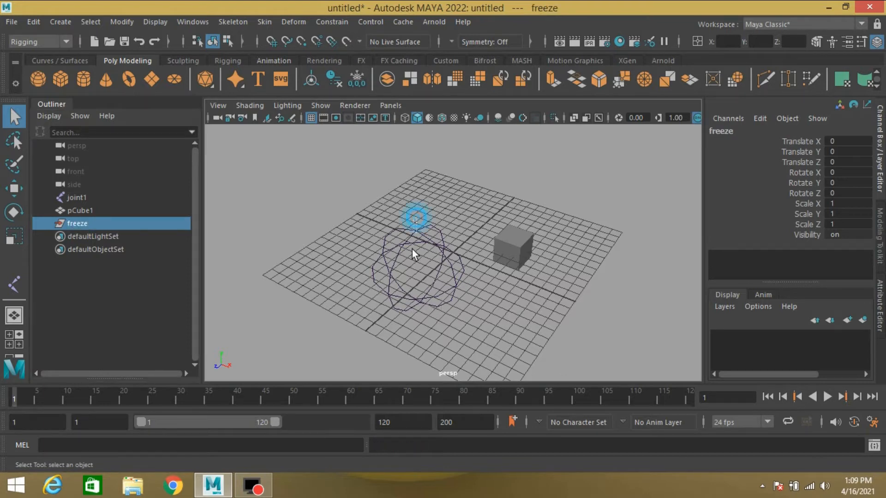
# Copy joint1's Translate Z value, 3.719, to the Translate Z of the freeze group
pyautogui.click(411, 279)
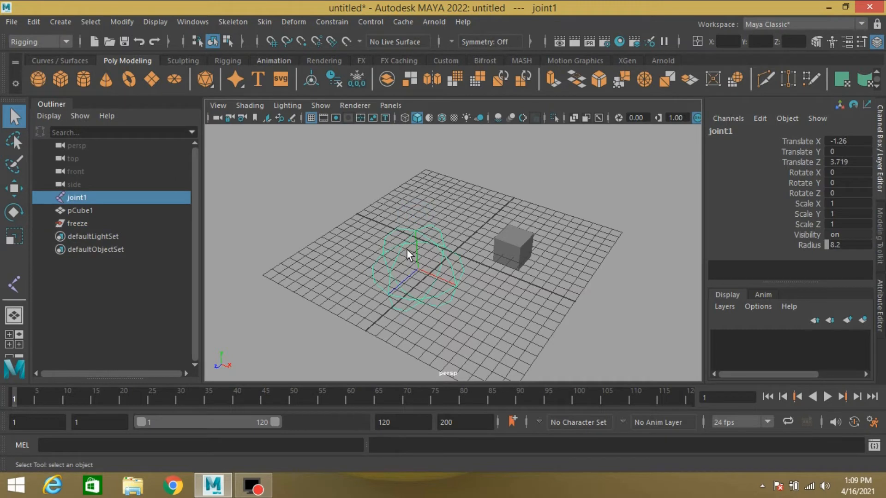
pyautogui.doubleClick(830, 161)
pyautogui.hotkey('ctrl', 'c')
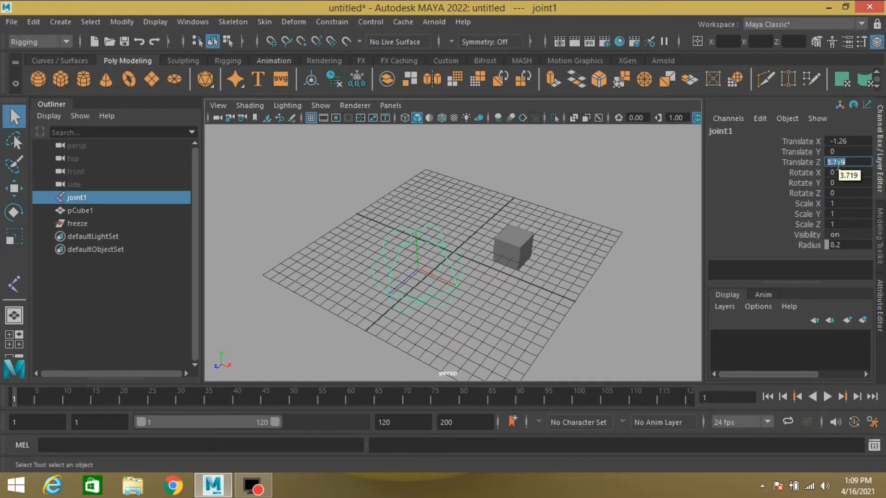
pyautogui.click(99, 223)
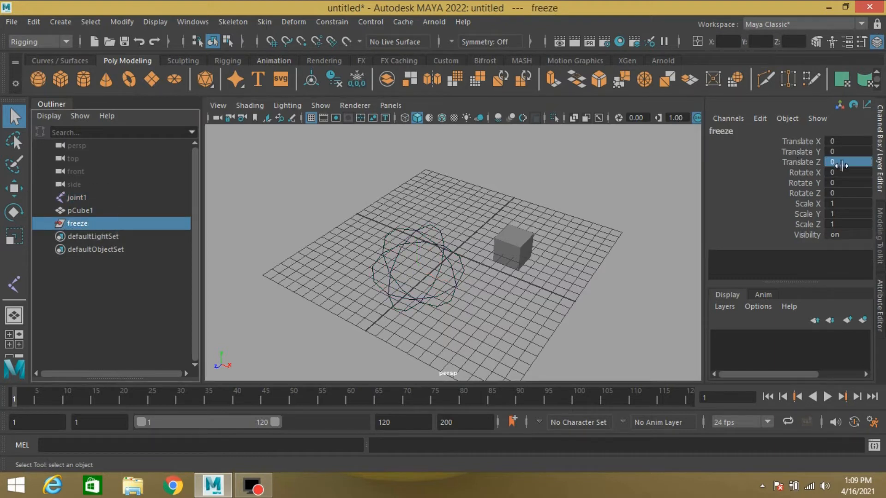
pyautogui.click(843, 165)
pyautogui.hotkey('ctrl', 'v')
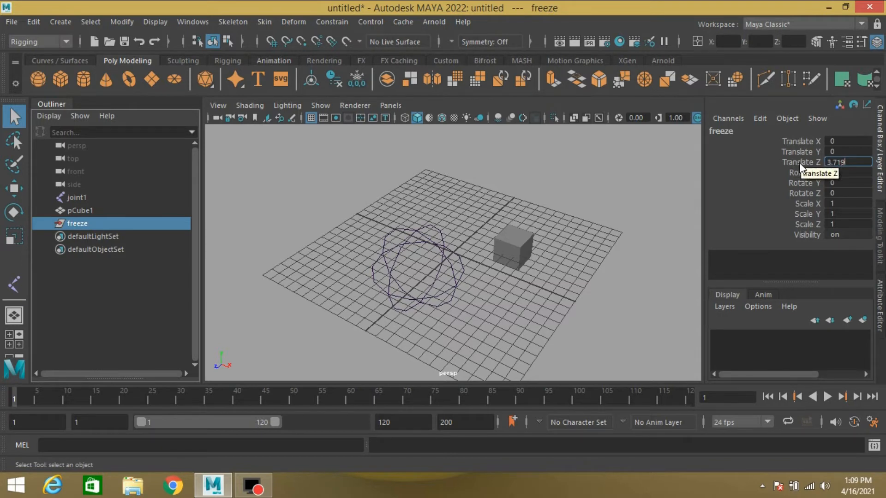
pyautogui.press('Return')
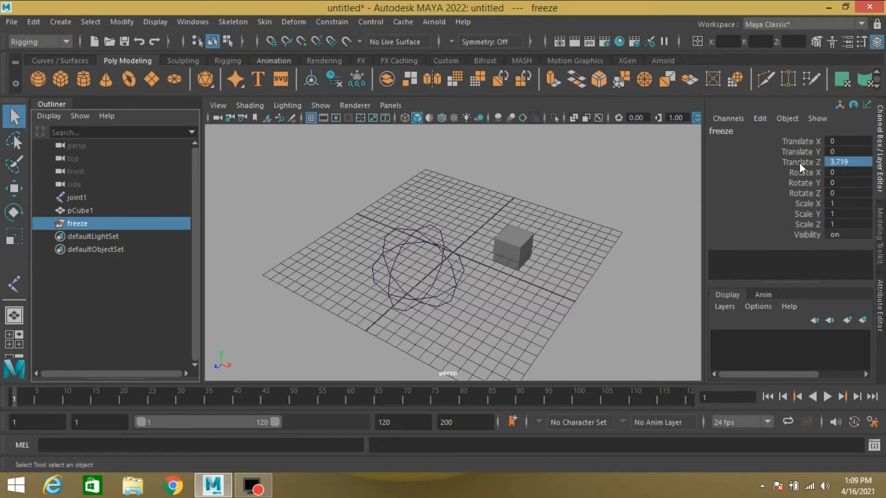
# Copy joint1's Translate X value, -1.26, to the Translate X of the freeze group
pyautogui.click(420, 226)
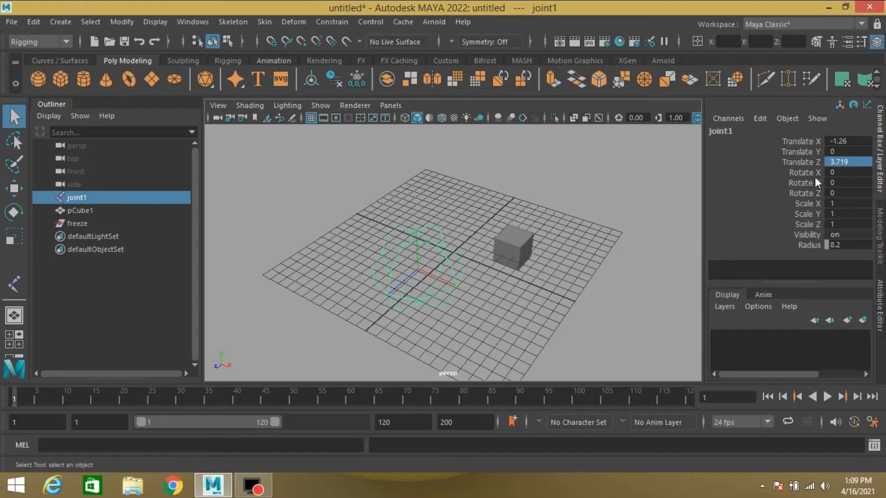
pyautogui.doubleClick(849, 142)
pyautogui.hotkey('ctrl', 'c')
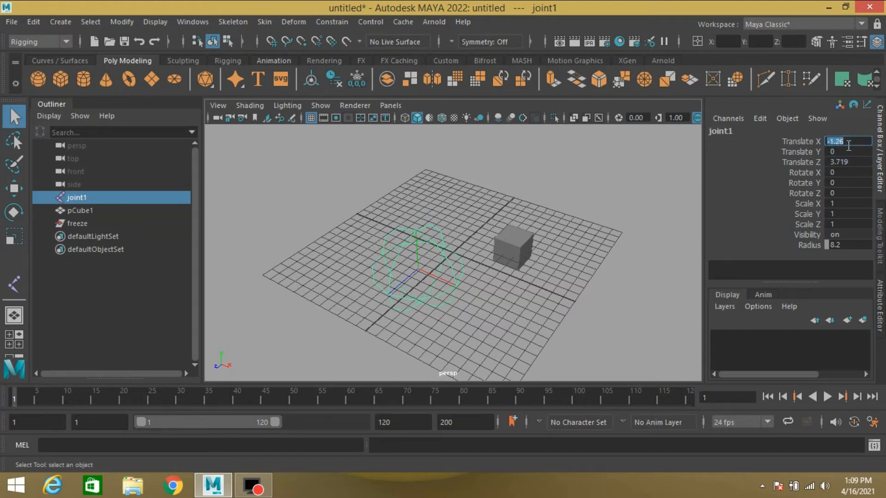
pyautogui.click(86, 224)
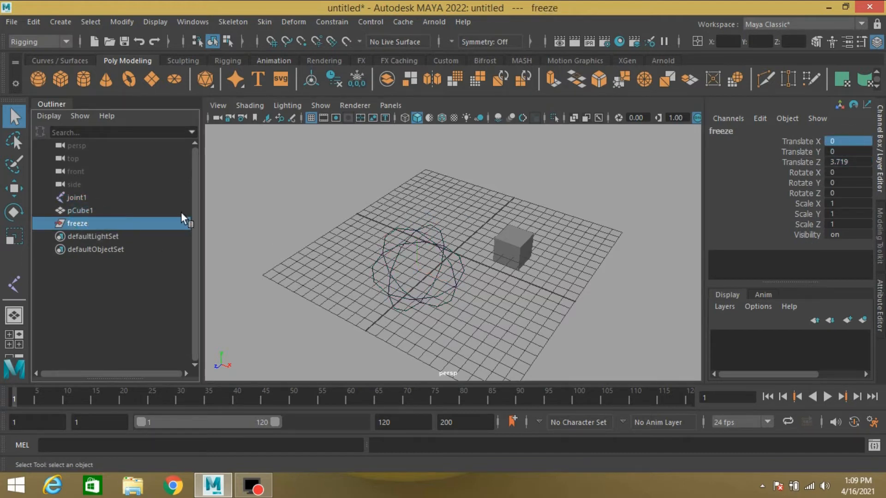
pyautogui.doubleClick(834, 141)
pyautogui.hotkey('ctrl', 'v')
pyautogui.press('Return')
# Parent joint1 under the freeze group and set the joint's Translate X to 0
pyautogui.click(397, 242)
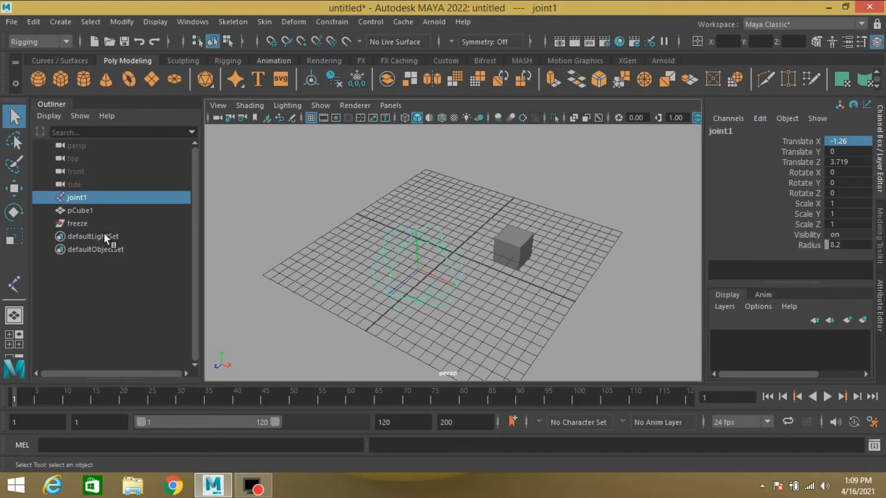
pyautogui.moveTo(95, 210)
pyautogui.mouseDown()
pyautogui.moveTo(94, 203)
pyautogui.moveTo(95, 220)
pyautogui.mouseUp()
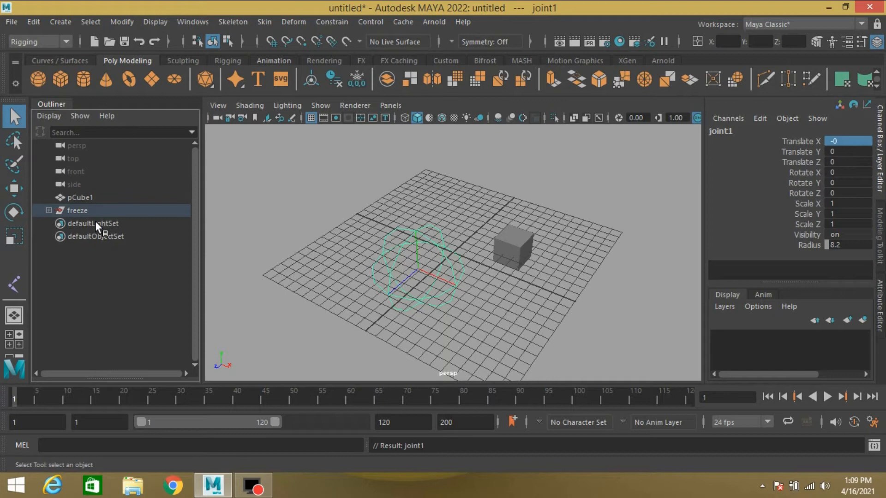
pyautogui.click(49, 210)
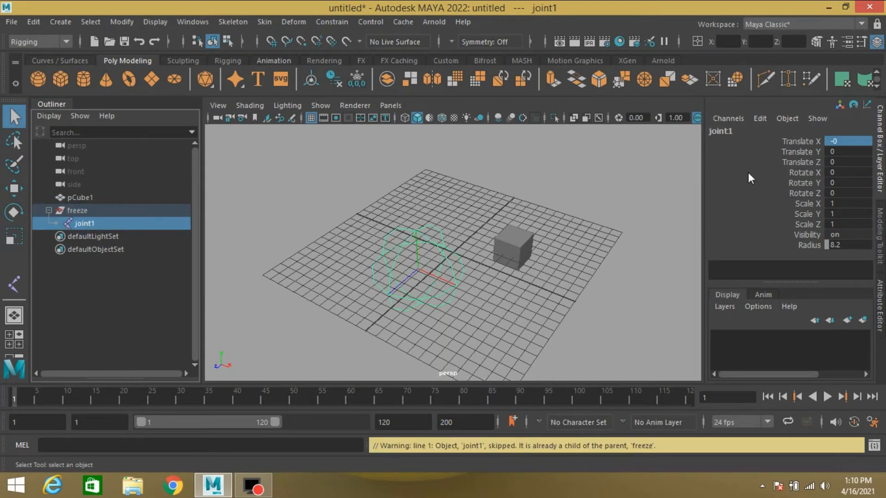
pyautogui.click(95, 212)
pyautogui.click(87, 219)
pyautogui.click(840, 142)
pyautogui.write('0')
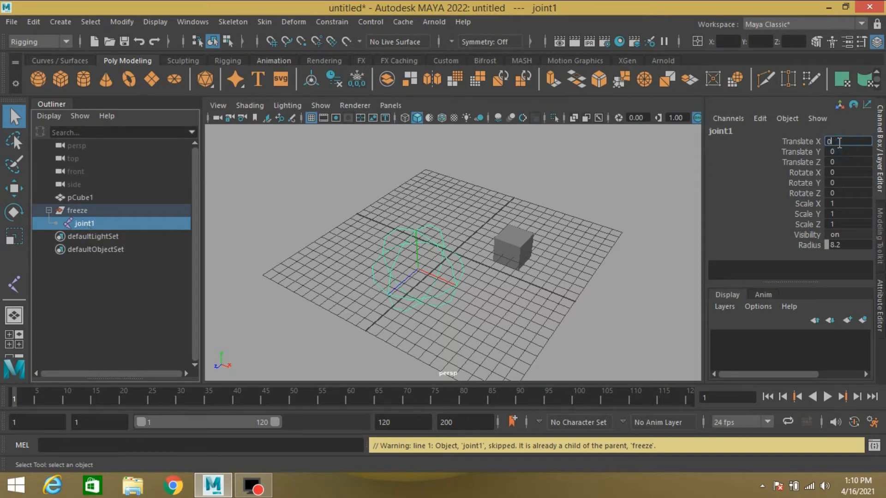
pyautogui.press('Return')
# Compare the transform values of the freeze group and its child joint1
pyautogui.keyDown('alt'); pyautogui.moveTo(403, 294); pyautogui.dragTo(429, 292); pyautogui.keyUp('alt')
pyautogui.click(95, 213)
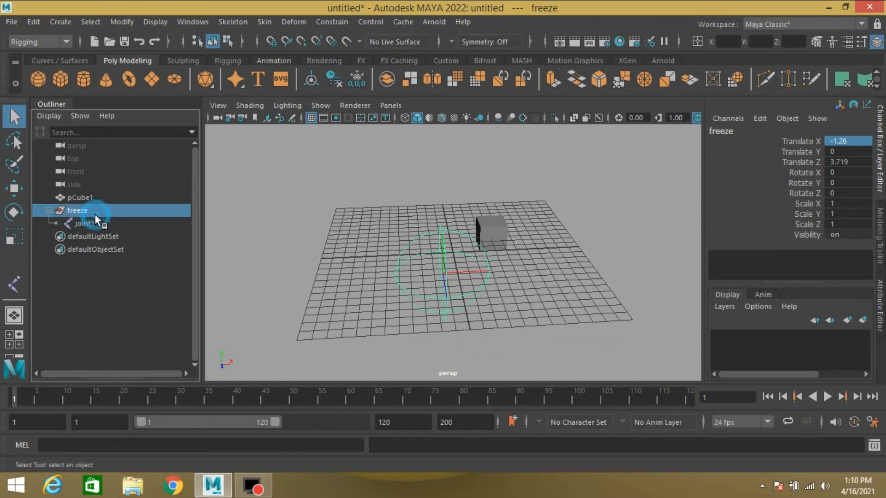
pyautogui.click(94, 225)
pyautogui.moveTo(433, 224); pyautogui.dragTo(446, 275)
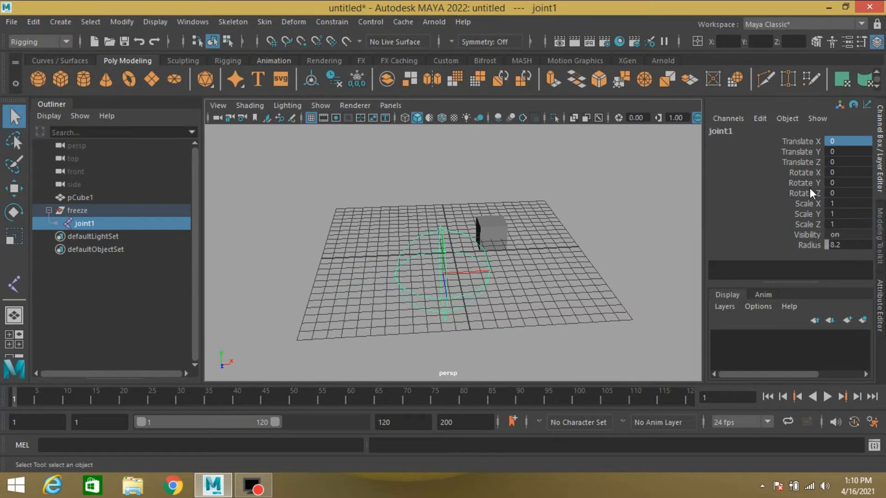
# Hide pCube1, the freeze group and joint1 together
pyautogui.click(419, 277)
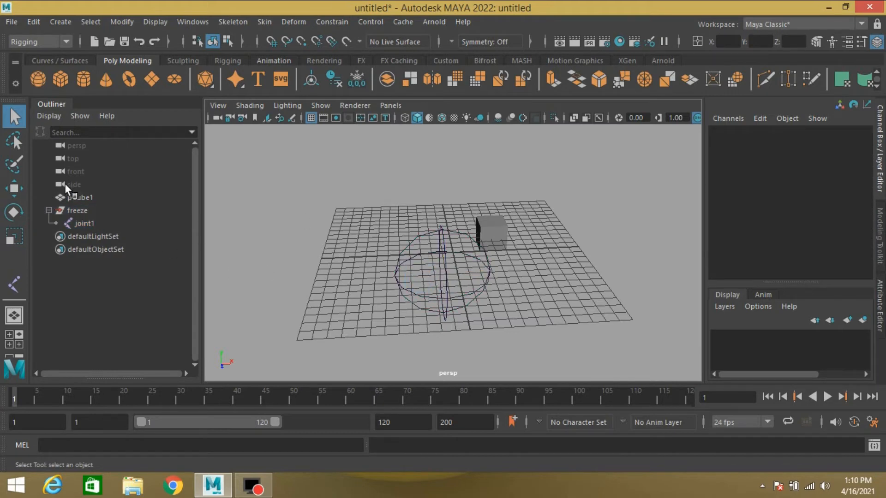
pyautogui.moveTo(85, 201); pyautogui.dragTo(85, 225)
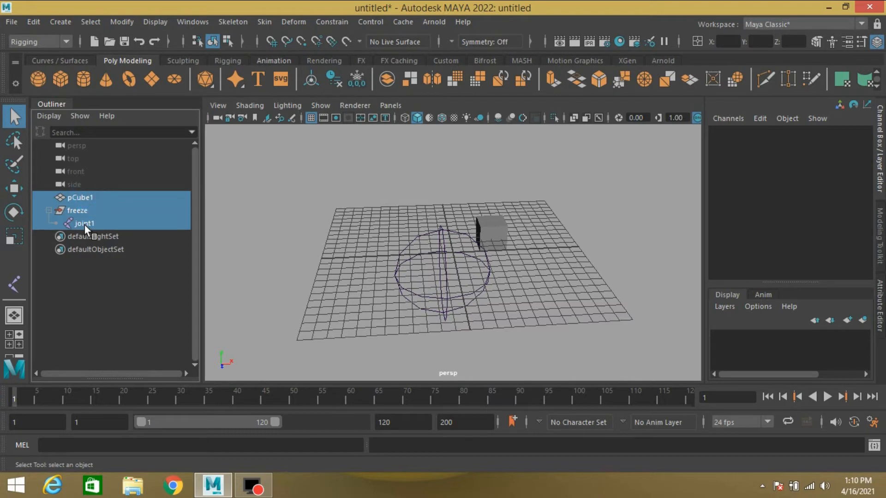
pyautogui.press('h')
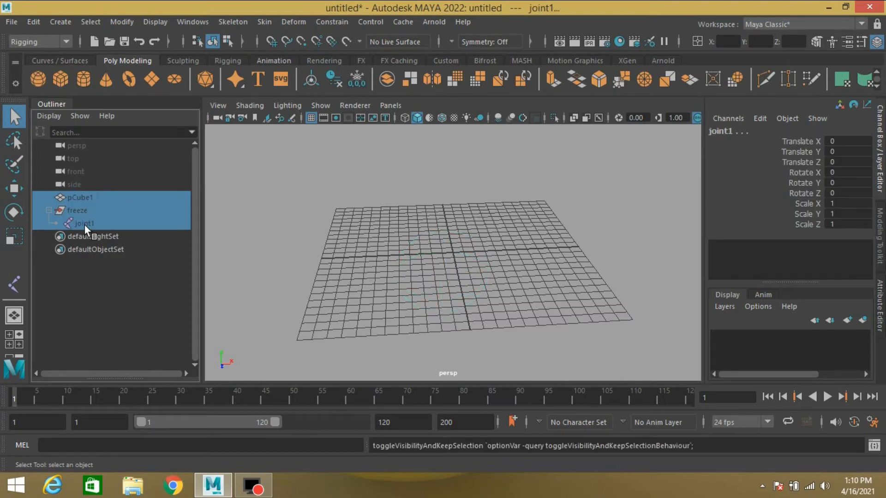
# Create a polygon cylinder at the origin, scale it uniformly to about 2.39, and freeze its transformations
pyautogui.click(82, 83)
pyautogui.click(21, 236)
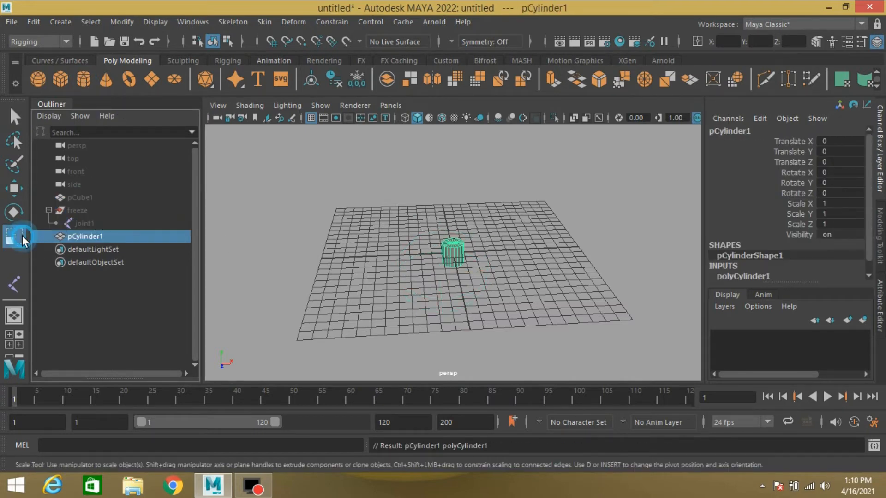
pyautogui.moveTo(453, 252); pyautogui.dragTo(476, 283)
pyautogui.click(115, 22)
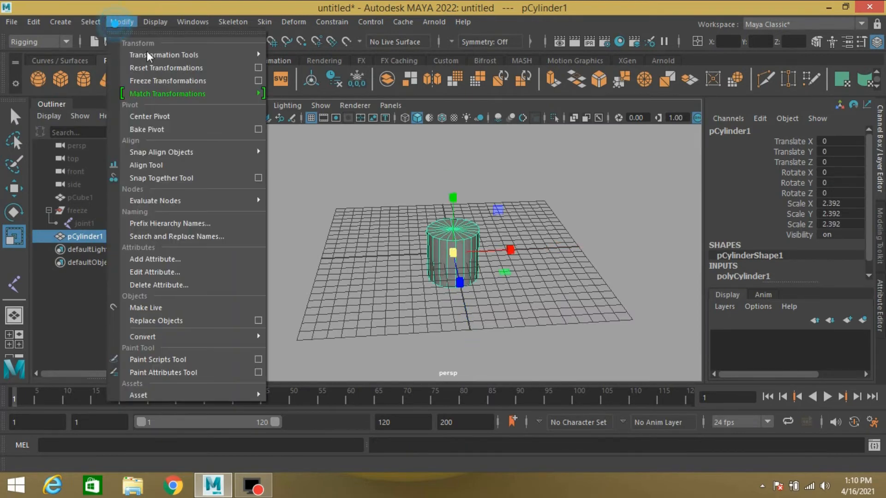
pyautogui.click(159, 78)
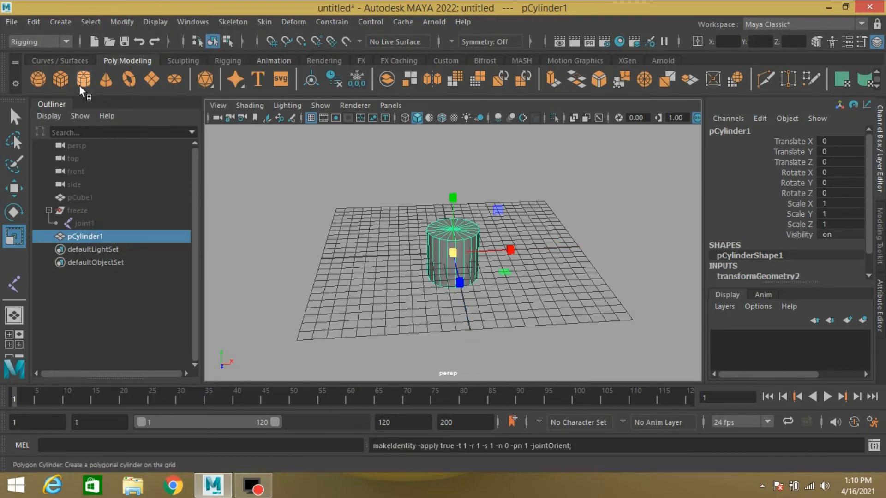
# Turn on wireframe on shaded and give the cylinder a red material
pyautogui.click(14, 284)
pyautogui.click(442, 117)
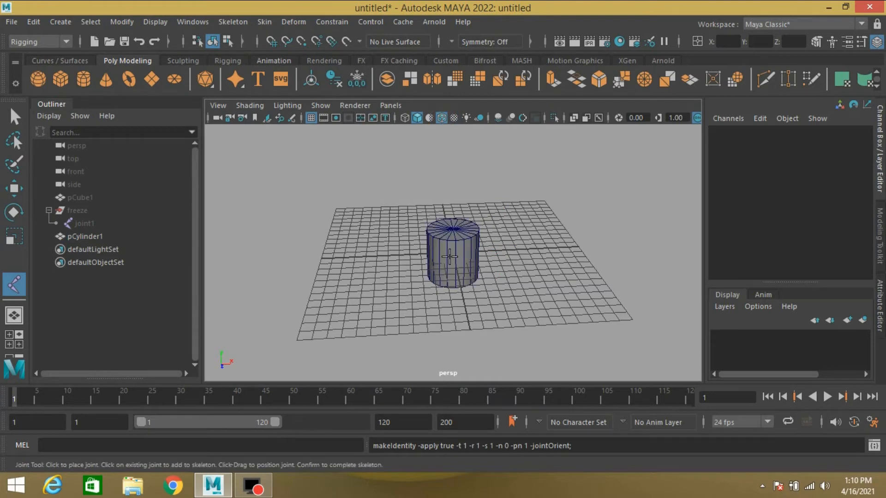
pyautogui.moveTo(451, 254); pyautogui.dragTo(455, 314, button='right')
pyautogui.click(406, 297)
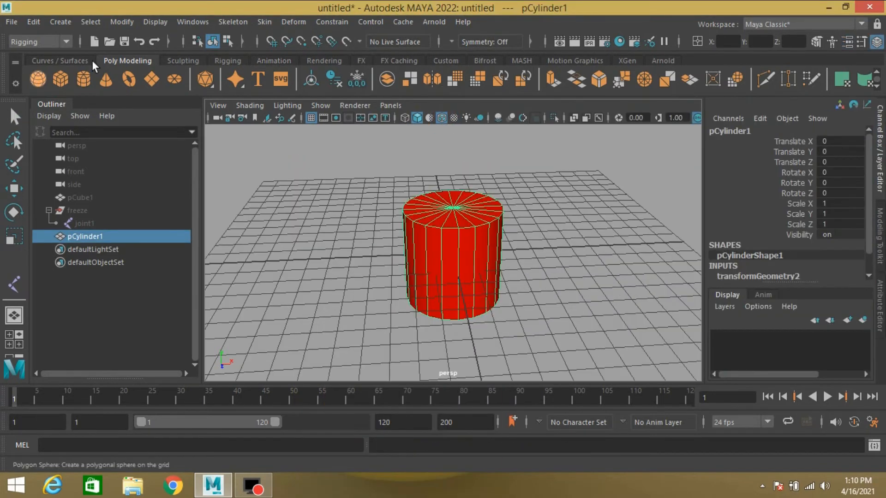
# Create a single joint over the centre of the cylinder's top face, at about X 1, Y 0, Z -2.18
pyautogui.click(236, 21)
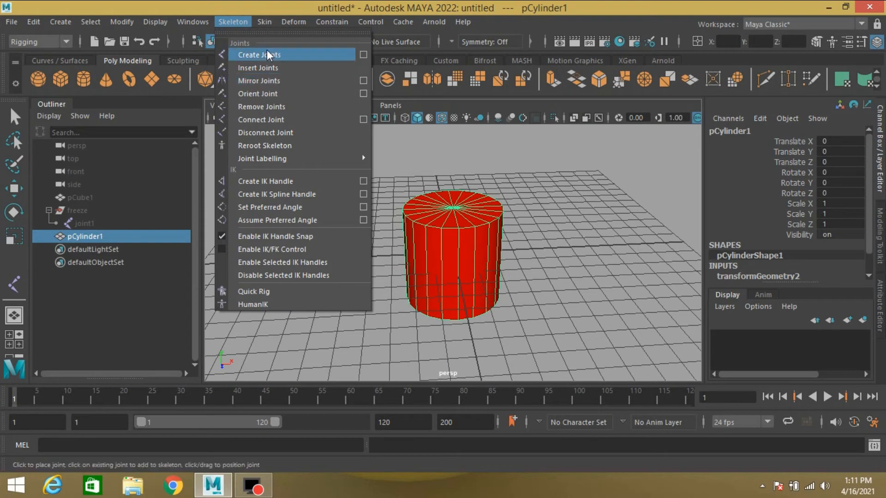
pyautogui.click(267, 52)
pyautogui.keyDown('alt'); pyautogui.moveTo(358, 245); pyautogui.dragTo(426, 282); pyautogui.keyUp('alt')
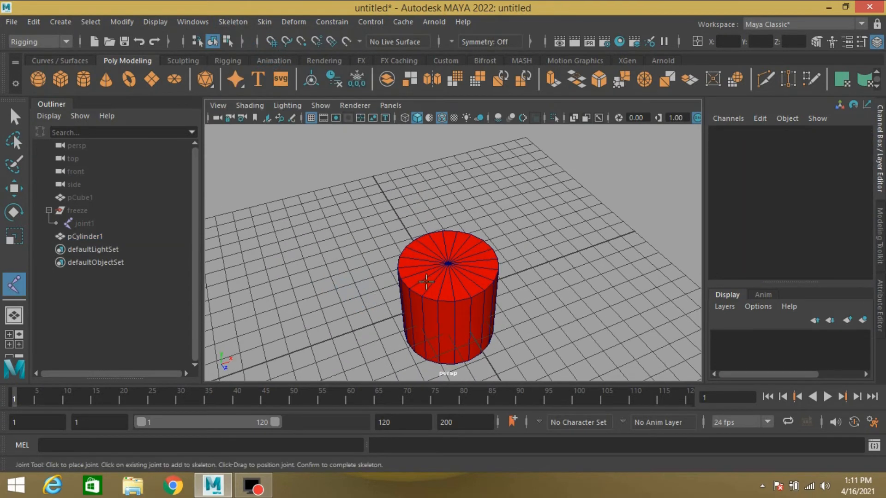
pyautogui.click(447, 263)
pyautogui.press('Return')
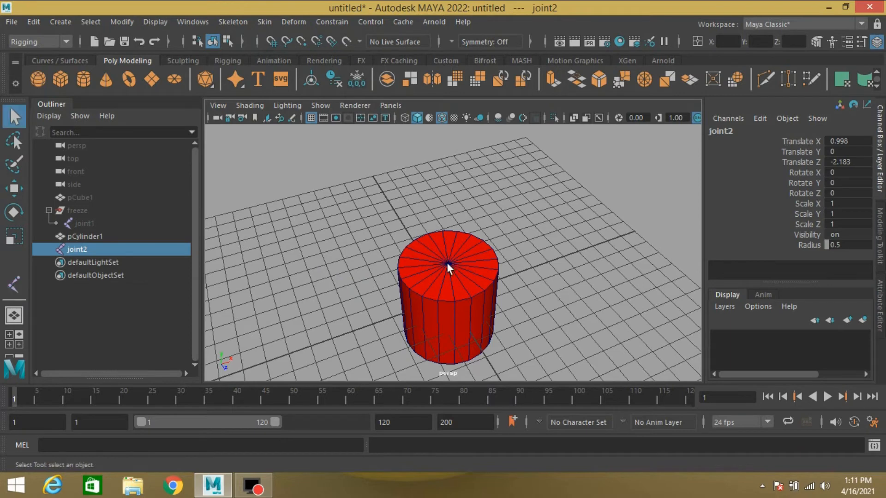
# Move joint2 along X to about -7.94, clear of the cylinder, and increase its radius to 1.6
pyautogui.click(15, 189)
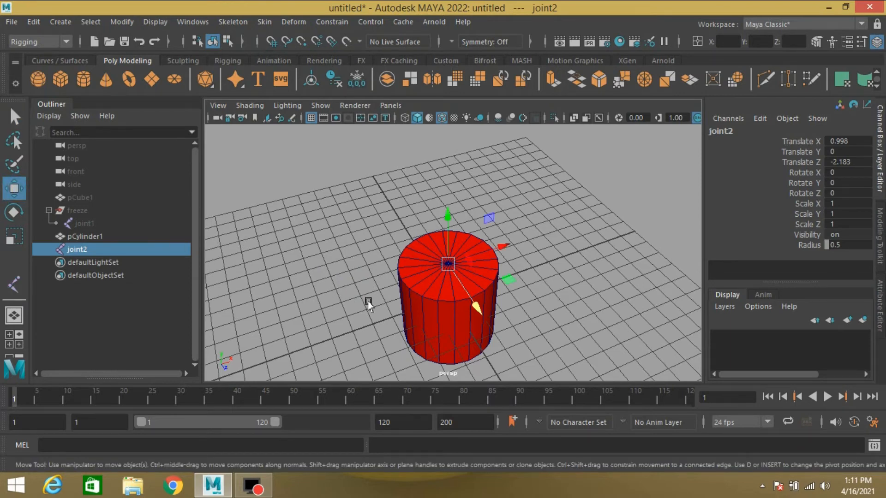
pyautogui.scroll(-3, 376, 302)
pyautogui.moveTo(484, 249); pyautogui.dragTo(402, 293)
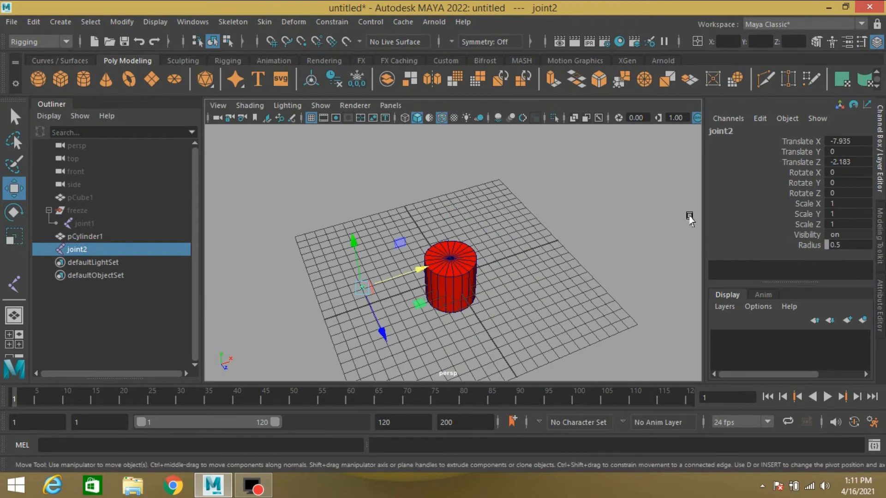
pyautogui.click(805, 245)
pyautogui.moveTo(643, 250); pyautogui.dragTo(652, 248, button='middle')
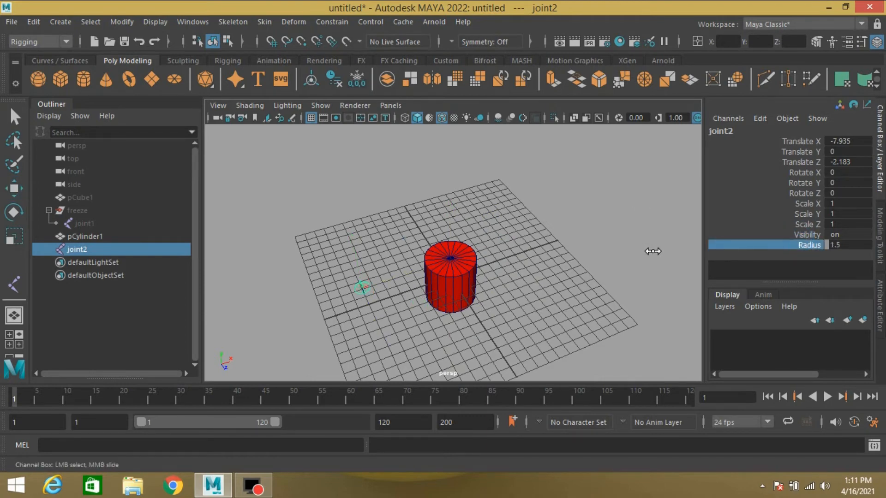
pyautogui.press('w')
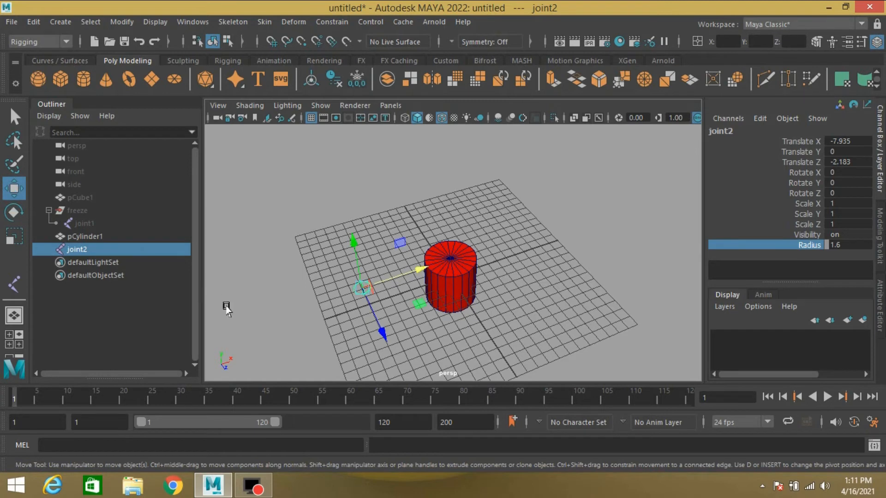
# Snap joint2 to the centre of the cylinder's top face and snap a duplicate of it to the centre of the bottom face
pyautogui.press('v')
pyautogui.moveTo(362, 288); pyautogui.dragTo(450, 257)
pyautogui.keyDown('alt'); pyautogui.moveTo(534, 326); pyautogui.dragTo(487, 233); pyautogui.keyUp('alt')
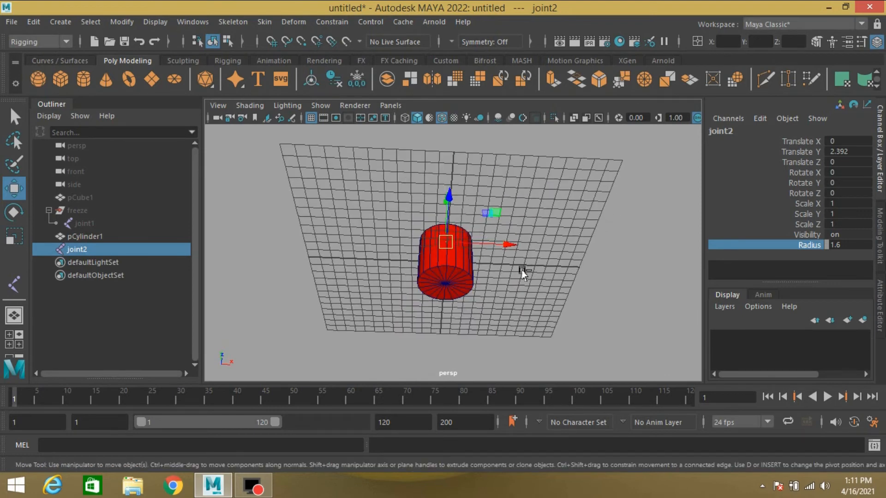
pyautogui.hotkey('ctrl', 'd')
pyautogui.press('v')
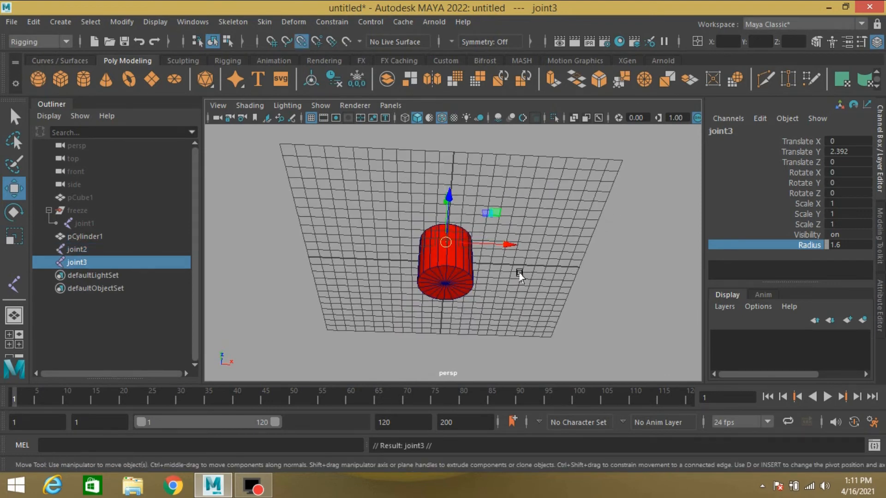
pyautogui.moveTo(445, 241); pyautogui.dragTo(447, 283)
pyautogui.keyDown('alt'); pyautogui.moveTo(528, 236); pyautogui.dragTo(505, 289); pyautogui.keyUp('alt')
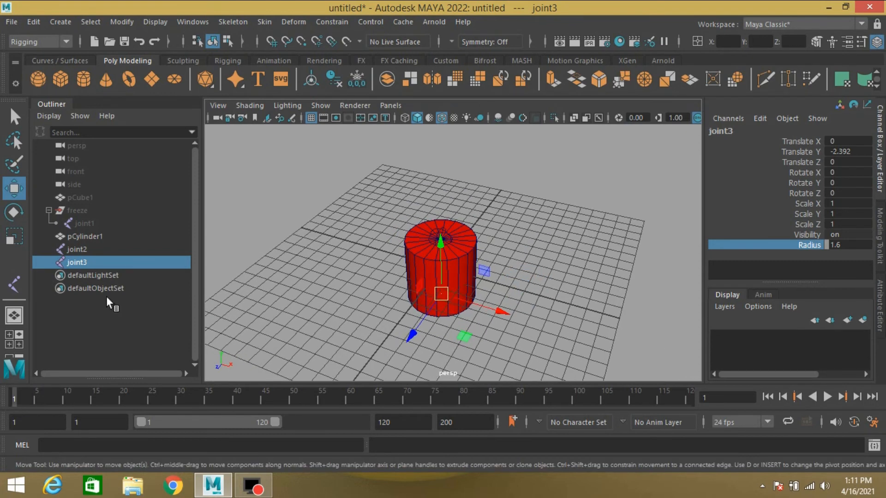
# Check Translate Y on joint2 and joint3, clear the selection and create an empty group
pyautogui.keyDown('shift'); pyautogui.click(78, 249); pyautogui.keyUp('shift')
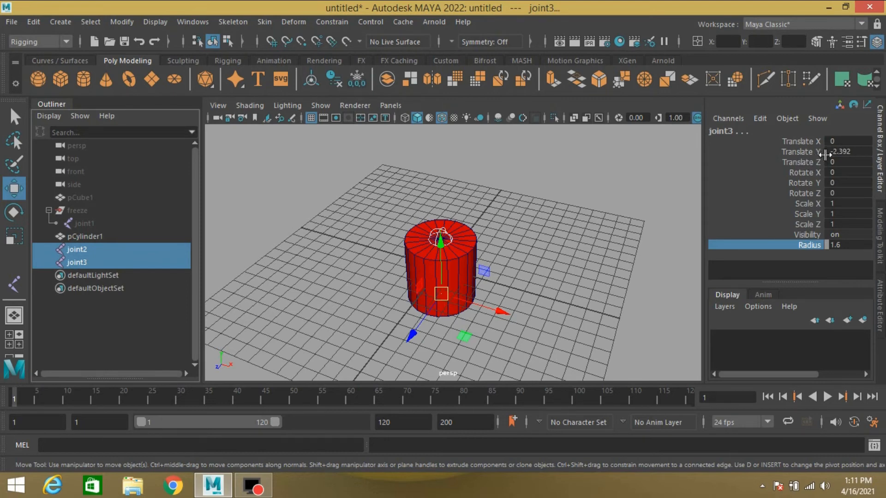
pyautogui.click(804, 154)
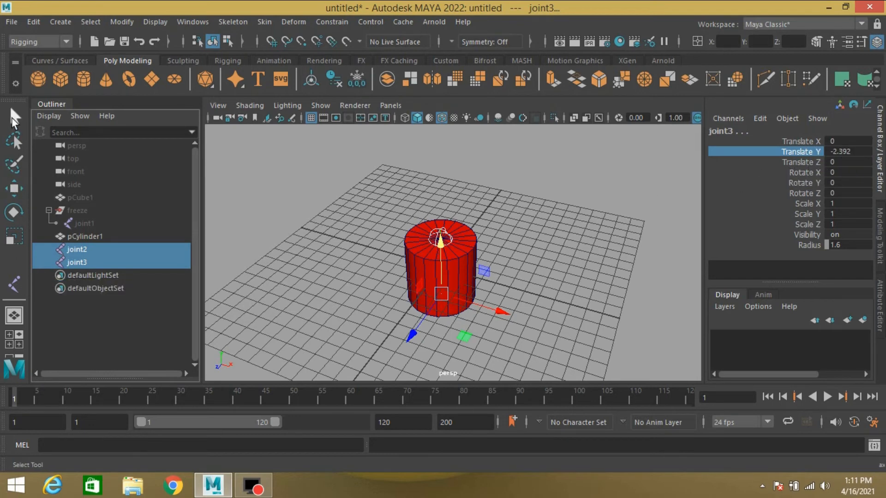
pyautogui.click(13, 120)
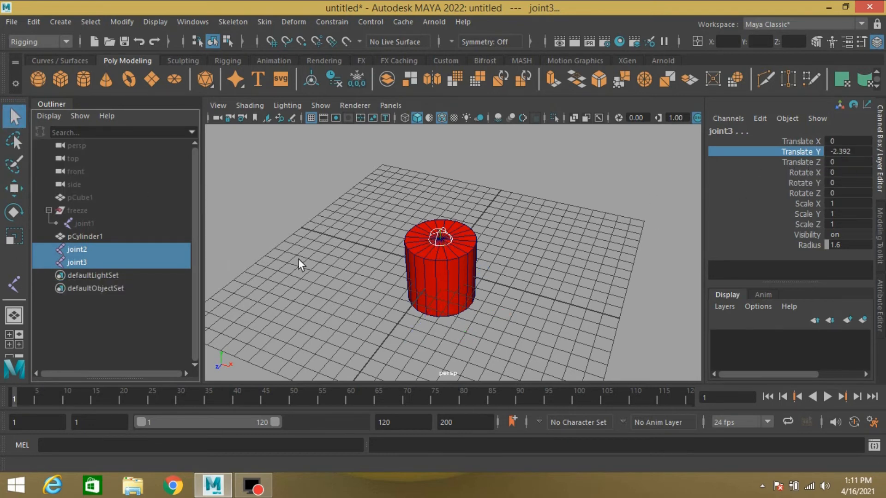
pyautogui.click(330, 281)
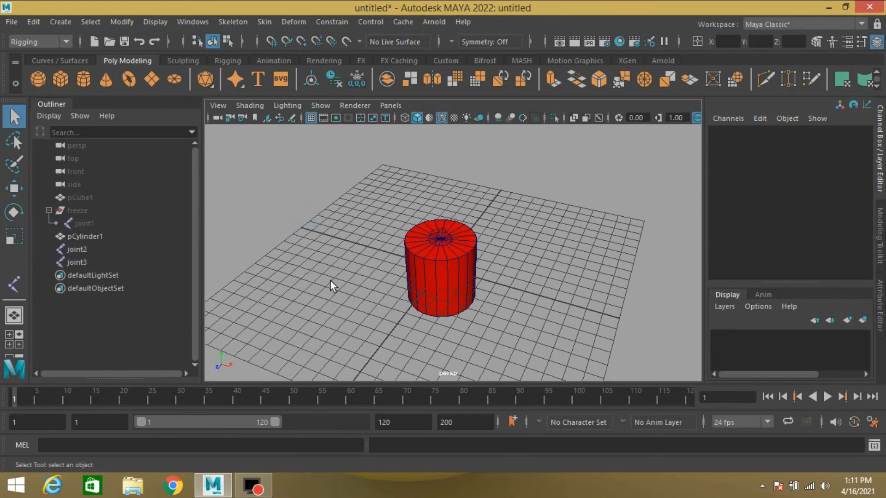
pyautogui.hotkey('ctrl', 'g')
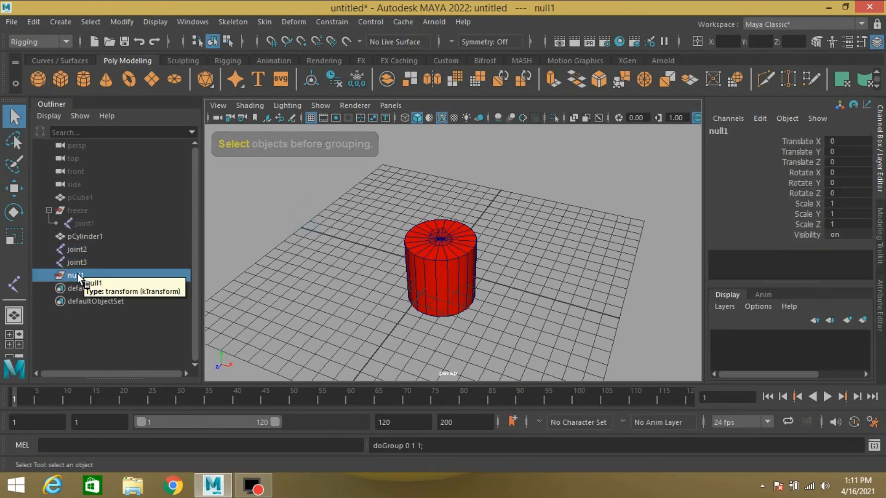
# Set null1's Translate Y to 2.392, matching joint2's position
pyautogui.click(444, 239)
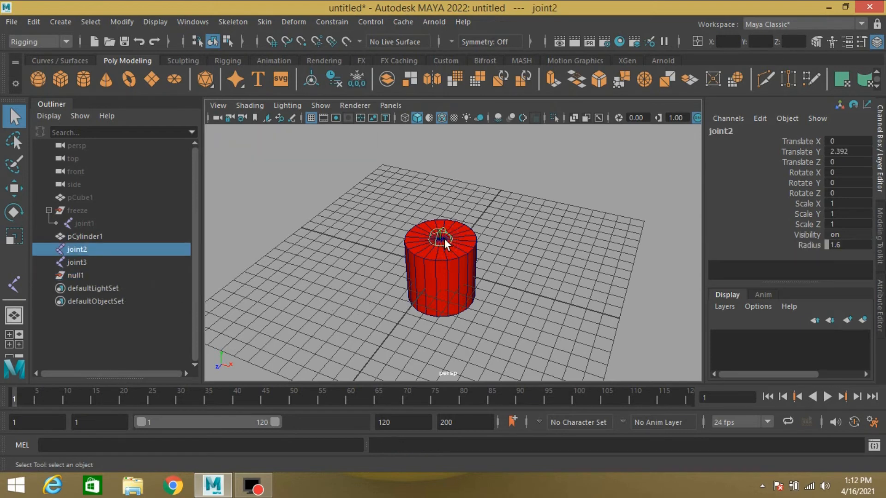
pyautogui.click(851, 152)
pyautogui.click(81, 276)
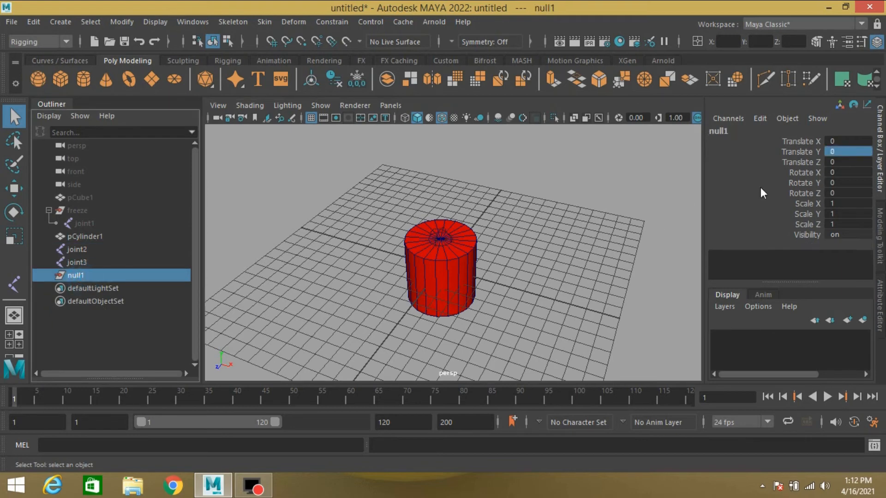
pyautogui.doubleClick(831, 152)
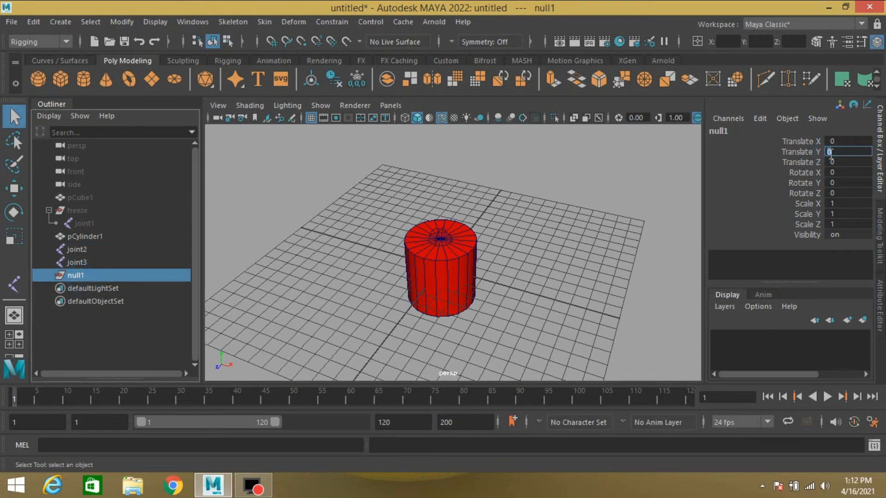
pyautogui.write('2.392')
pyautogui.press('Return')
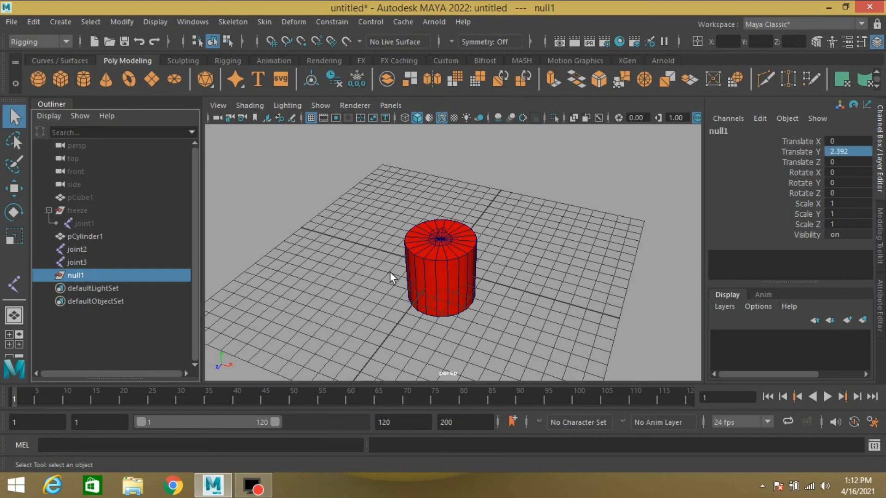
# Parent joint2 under null1 and expand the group in the scene hierarchy
pyautogui.click(77, 249)
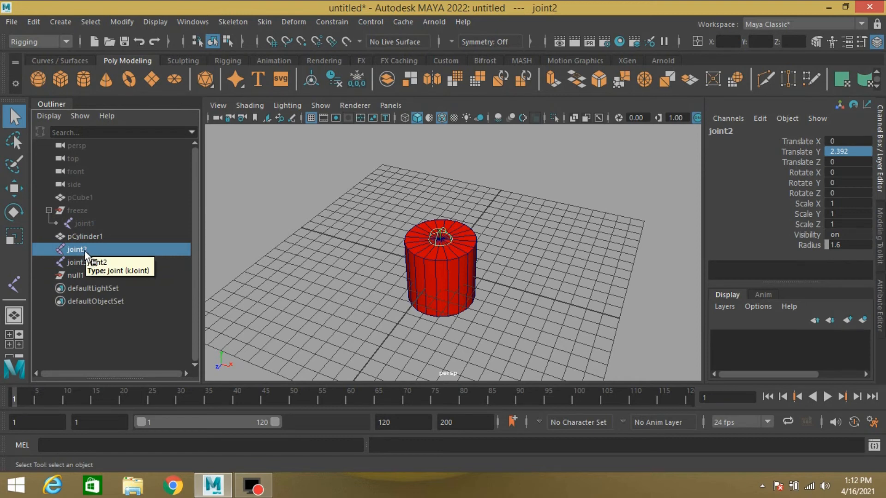
pyautogui.moveTo(85, 251); pyautogui.dragTo(71, 279, button='middle')
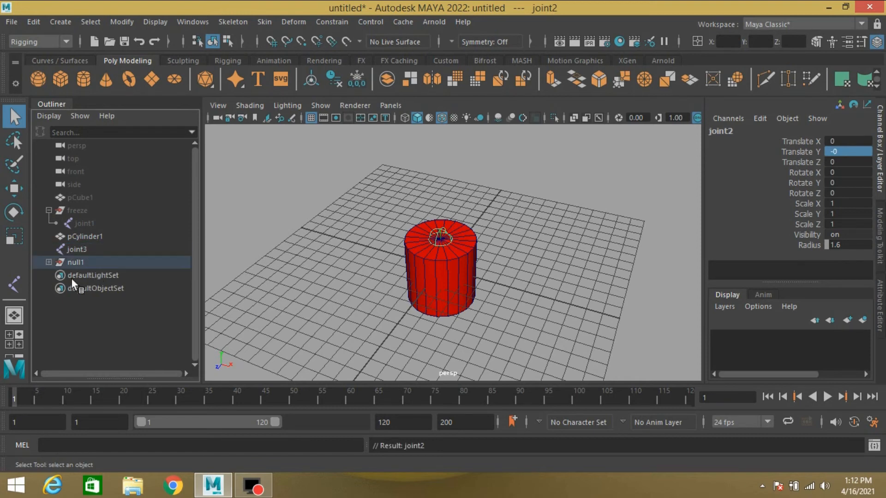
pyautogui.click(49, 262)
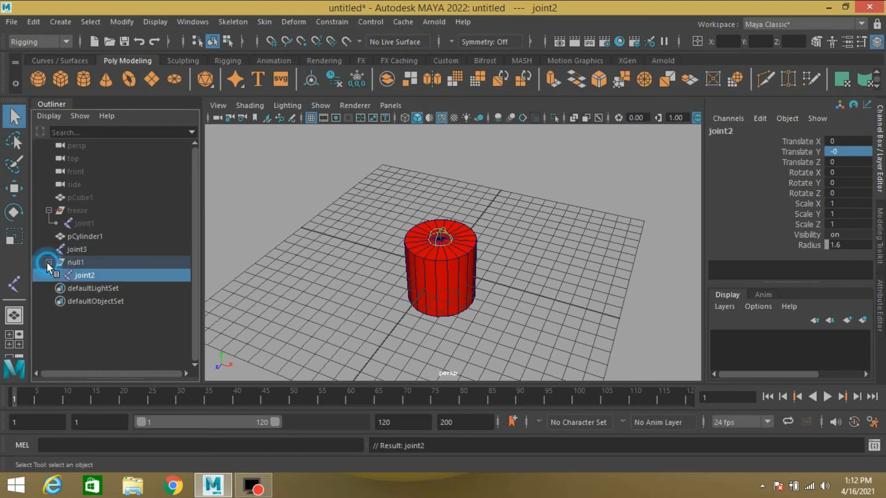
# Compare the transform values of null1 and its child joint2, and inspect the joint on the cylinder's top face
pyautogui.click(90, 261)
pyautogui.click(88, 274)
pyautogui.keyDown('alt'); pyautogui.moveTo(219, 300); pyautogui.dragTo(264, 283); pyautogui.keyUp('alt')
pyautogui.keyDown('alt'); pyautogui.moveTo(388, 301); pyautogui.dragTo(400, 267, button='middle'); pyautogui.keyUp('alt')
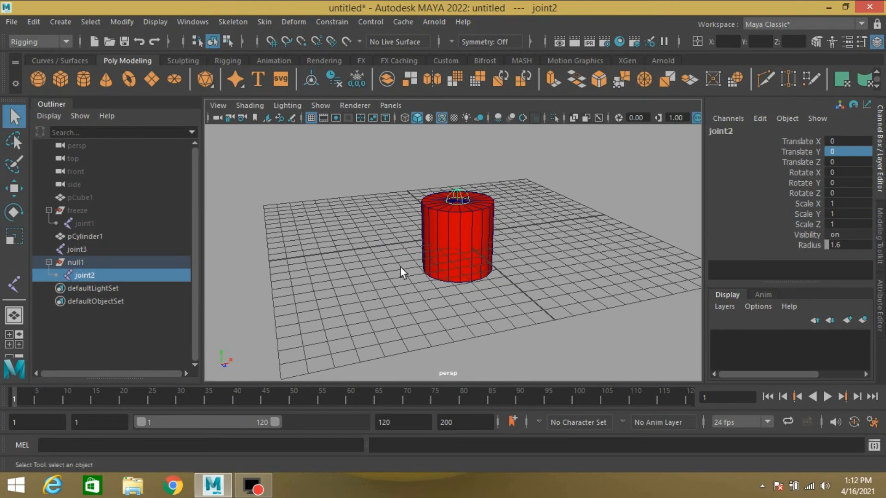
pyautogui.keyDown('alt'); pyautogui.moveTo(397, 271); pyautogui.dragTo(382, 283); pyautogui.keyUp('alt')
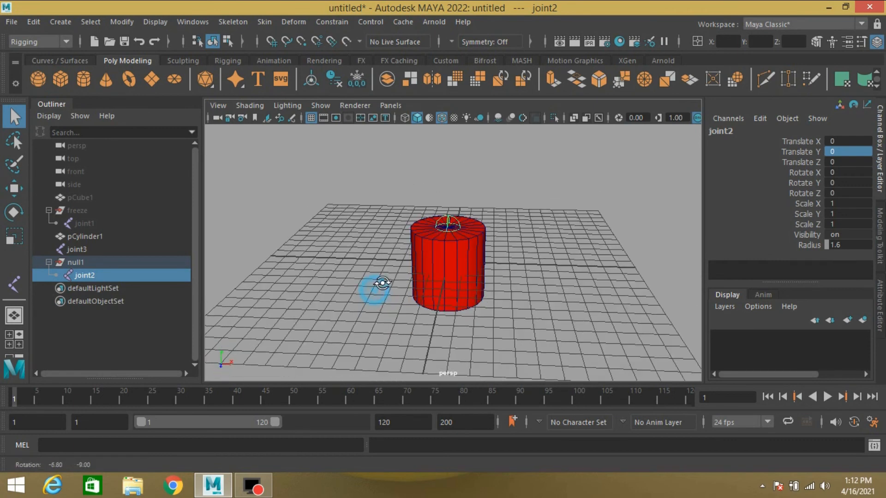
pyautogui.click(75, 263)
pyautogui.click(85, 278)
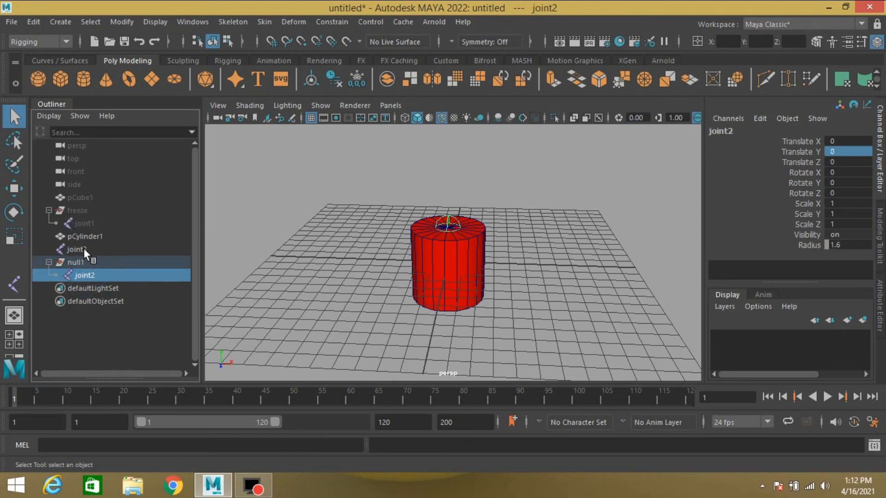
# Clear the selection and create a second empty group for joint3
pyautogui.click(311, 251)
pyautogui.keyDown('alt'); pyautogui.moveTo(317, 295); pyautogui.dragTo(311, 281); pyautogui.keyUp('alt')
pyautogui.hotkey('ctrl', 'g')
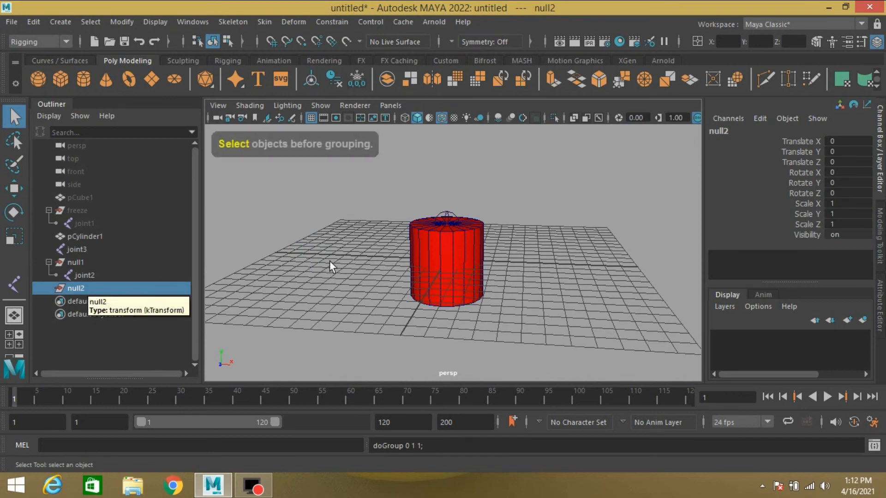
# Set null2's Translate Y to -2.392, matching joint3's position
pyautogui.click(91, 249)
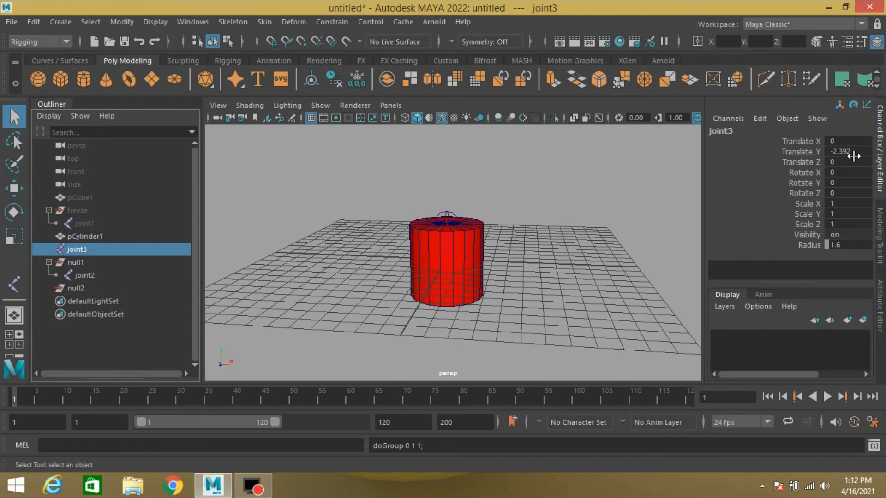
pyautogui.doubleClick(854, 153)
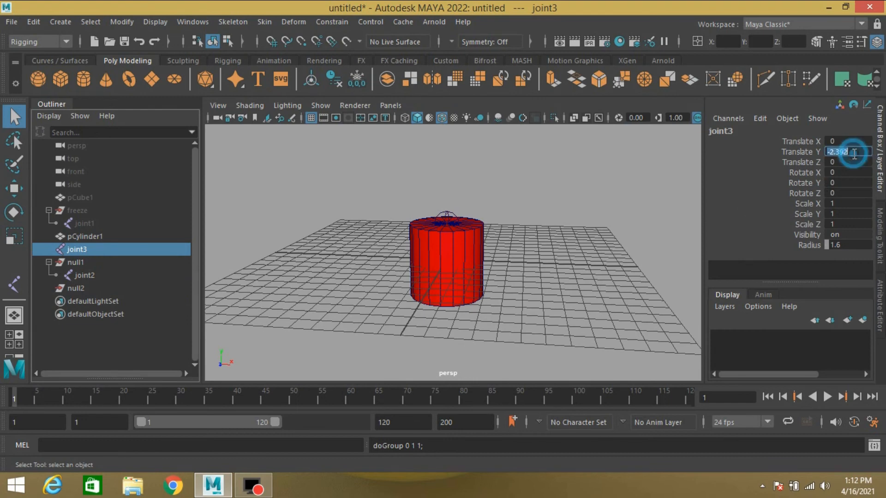
pyautogui.click(84, 289)
pyautogui.doubleClick(839, 152)
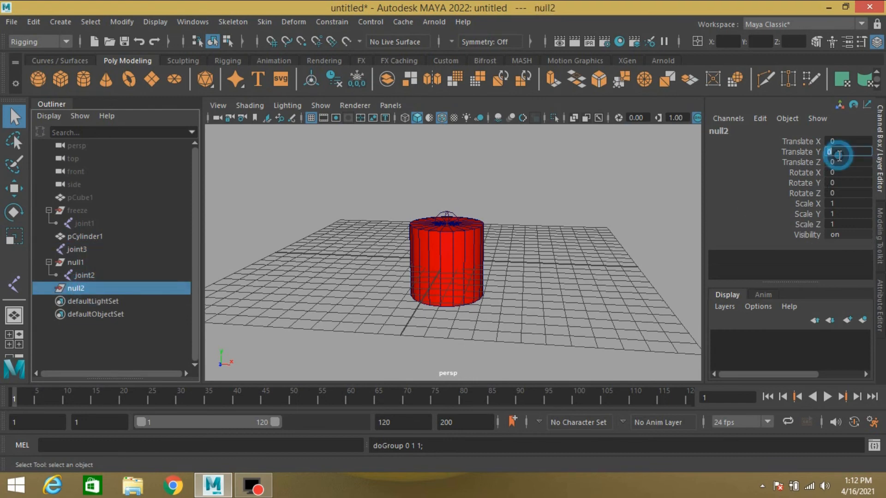
pyautogui.write('-2.302')
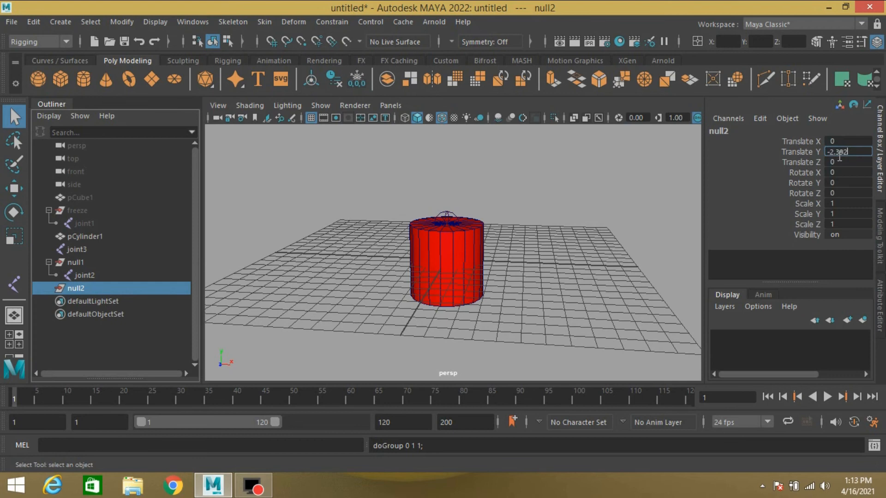
pyautogui.press('Return')
# Parent joint3 under null2 and expand that group in the scene hierarchy
pyautogui.click(91, 248)
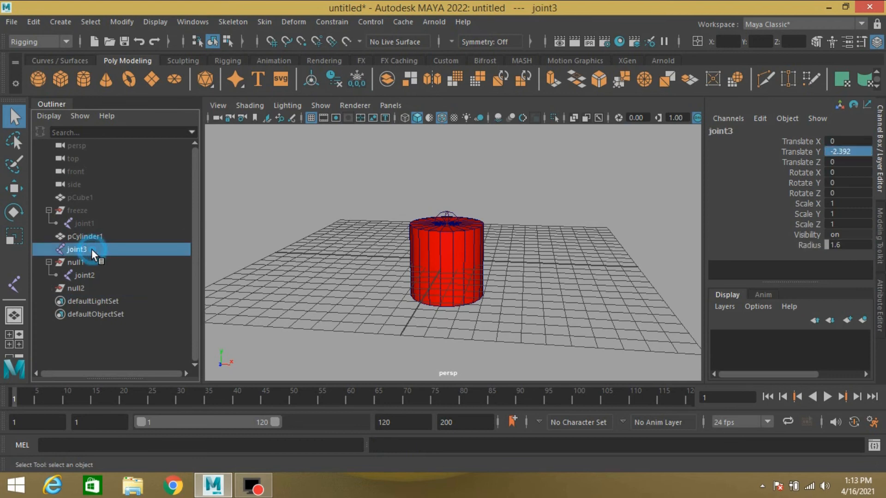
pyautogui.moveTo(92, 251); pyautogui.dragTo(95, 289)
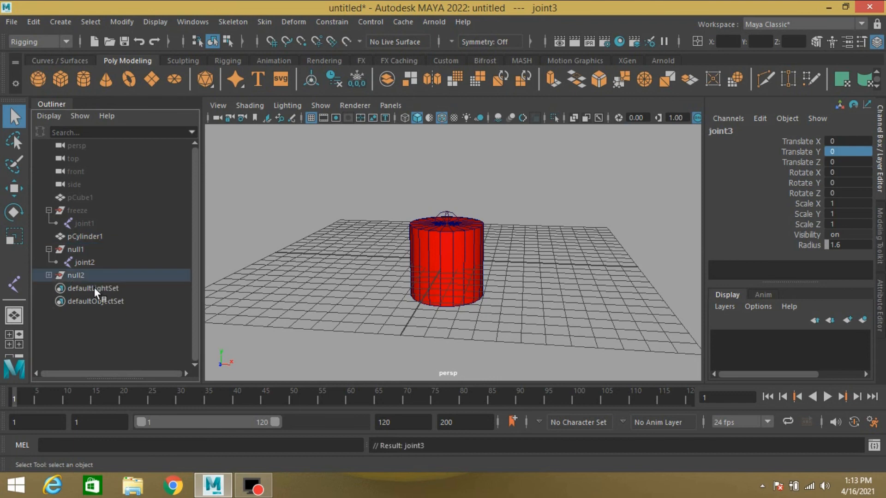
pyautogui.click(49, 275)
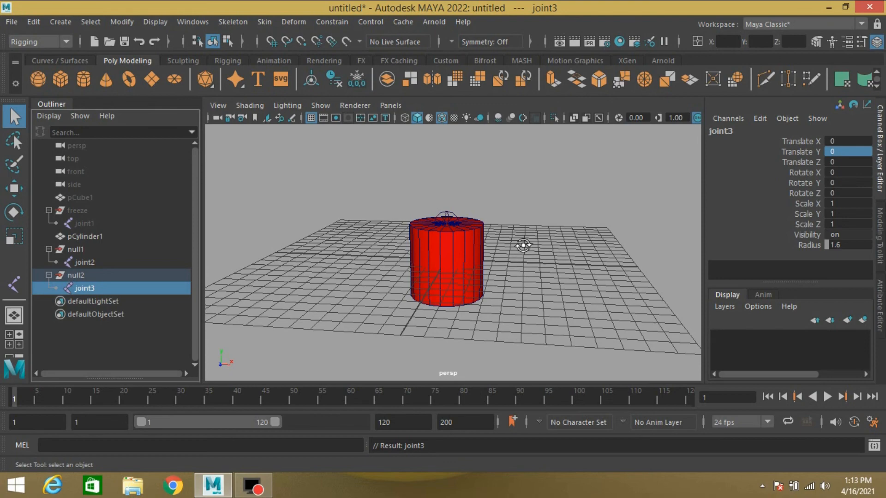
# Select joint2, joint3 and the cylinder, and bind the cylinder's skin to the two joints
pyautogui.keyDown('alt'); pyautogui.moveTo(522, 245); pyautogui.dragTo(546, 258); pyautogui.keyUp('alt')
pyautogui.scroll(3, 545, 258)
pyautogui.keyDown('alt'); pyautogui.moveTo(545, 258); pyautogui.dragTo(547, 255, button='middle'); pyautogui.keyUp('alt')
pyautogui.moveTo(547, 255)
pyautogui.keyDown('alt'); pyautogui.mouseDown()
pyautogui.moveTo(546, 242)
pyautogui.moveTo(526, 251)
pyautogui.moveTo(544, 245)
pyautogui.mouseUp(); pyautogui.keyUp('alt')
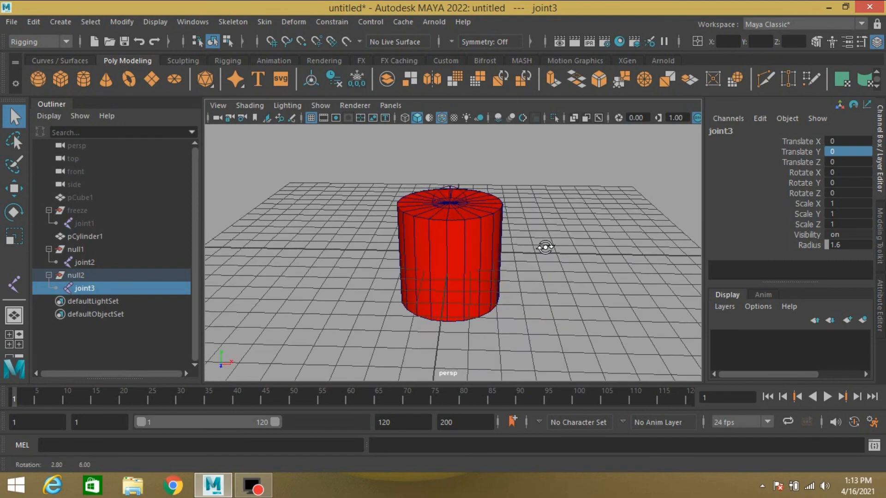
pyautogui.keyDown('shift'); pyautogui.click(453, 198); pyautogui.keyUp('shift')
pyautogui.click(465, 198)
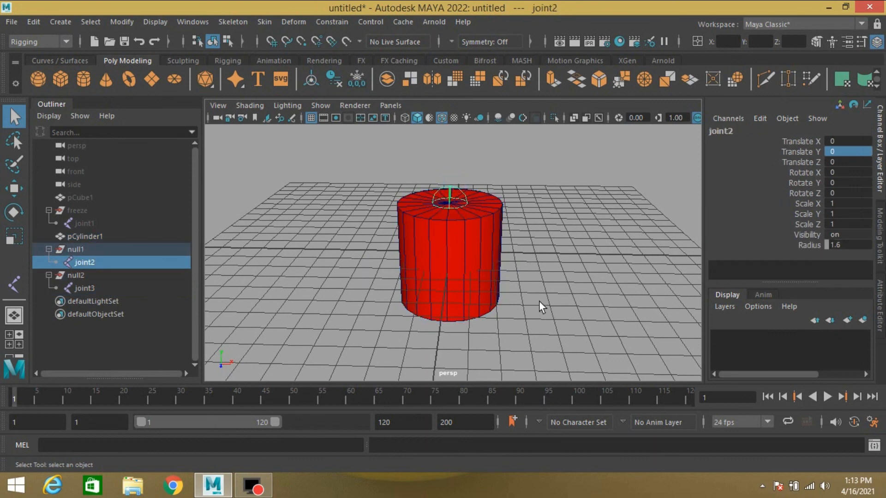
pyautogui.keyDown('alt'); pyautogui.moveTo(540, 302); pyautogui.dragTo(538, 252); pyautogui.keyUp('alt')
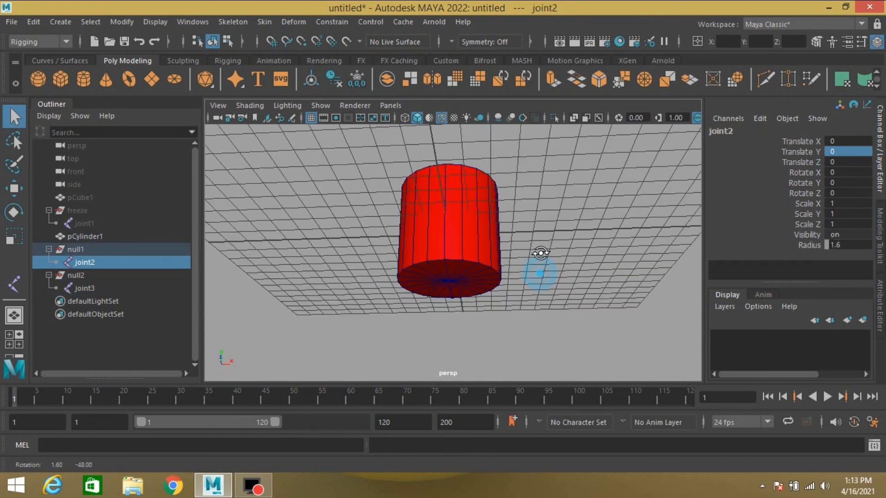
pyautogui.keyDown('shift'); pyautogui.click(446, 293); pyautogui.keyUp('shift')
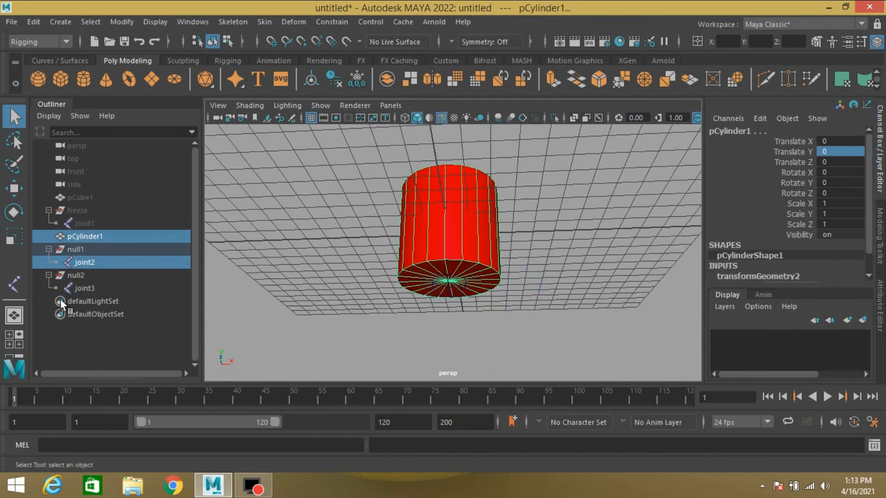
pyautogui.keyDown('shift'); pyautogui.click(450, 248); pyautogui.keyUp('shift')
pyautogui.keyDown('ctrl'); pyautogui.click(85, 288); pyautogui.keyUp('ctrl')
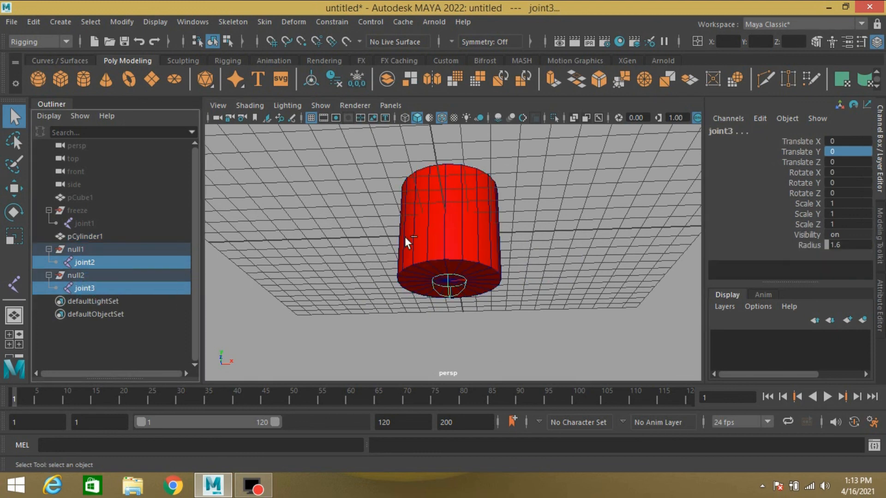
pyautogui.keyDown('alt'); pyautogui.moveTo(405, 237); pyautogui.dragTo(505, 259); pyautogui.keyUp('alt')
pyautogui.scroll(3, 505, 258)
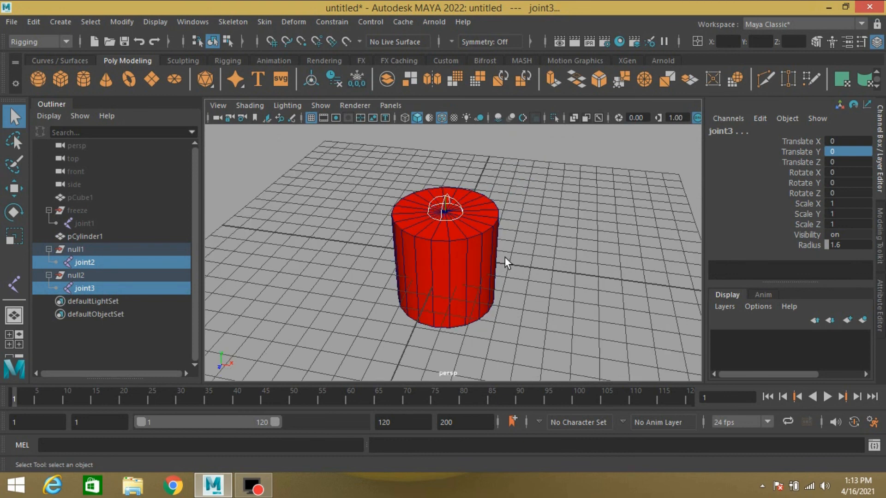
pyautogui.keyDown('shift'); pyautogui.click(475, 259); pyautogui.keyUp('shift')
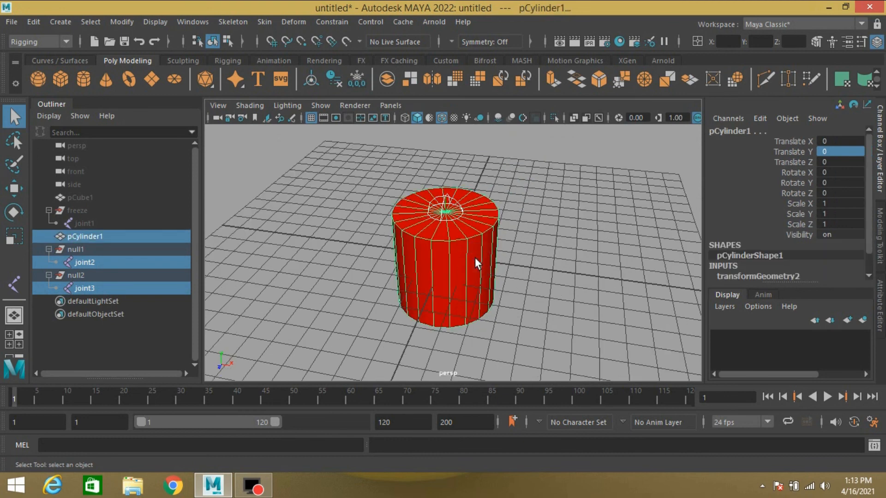
pyautogui.click(265, 22)
pyautogui.click(291, 55)
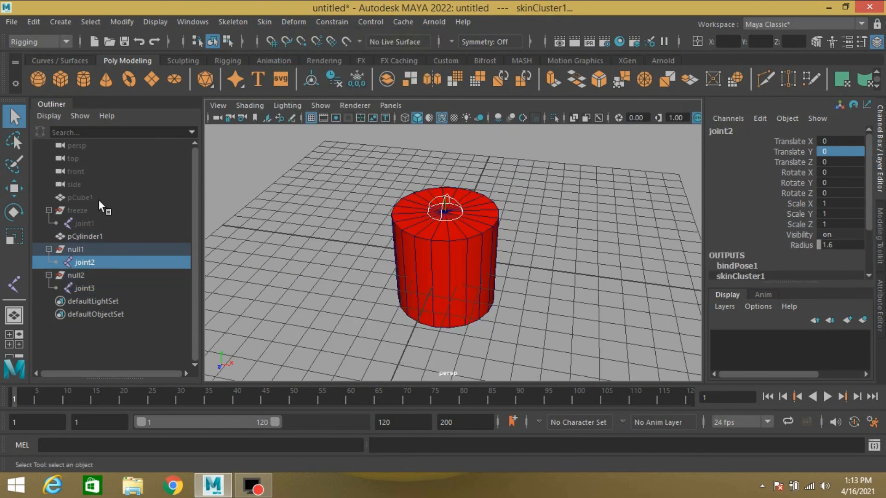
# Move joint2 up along Y to about 0.58 to stretch the top of the bound cylinder
pyautogui.click(18, 189)
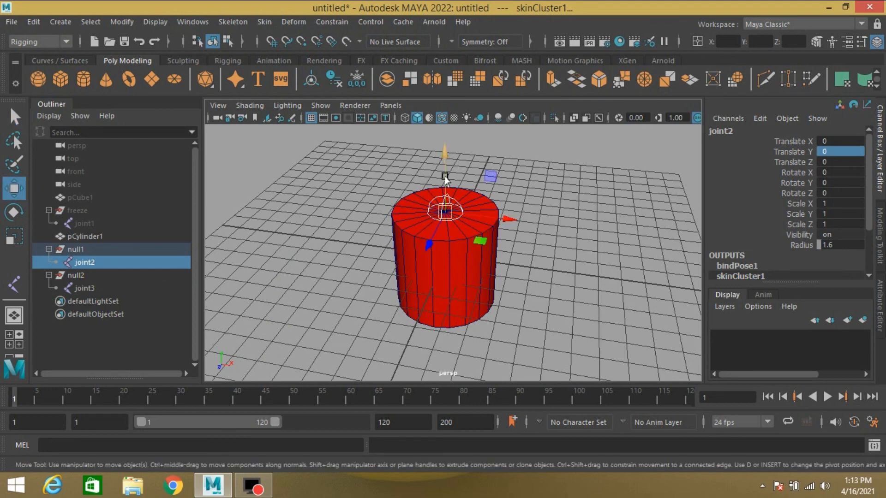
pyautogui.moveTo(445, 176); pyautogui.dragTo(510, 275)
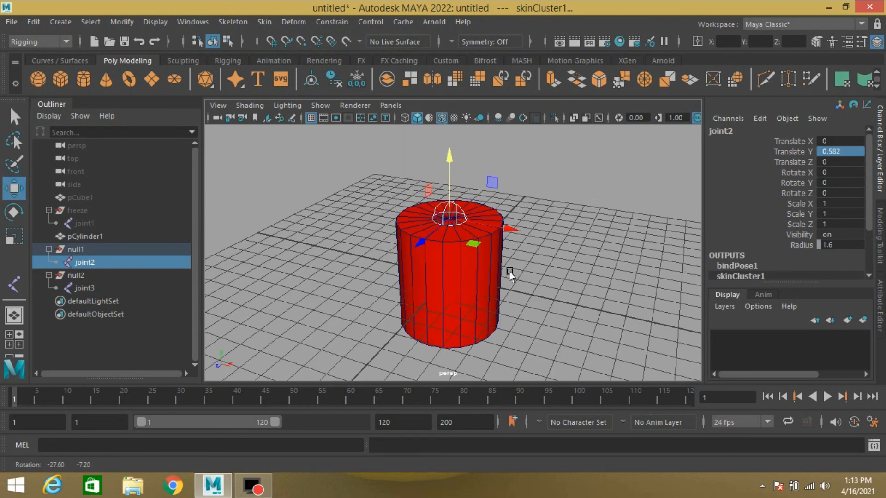